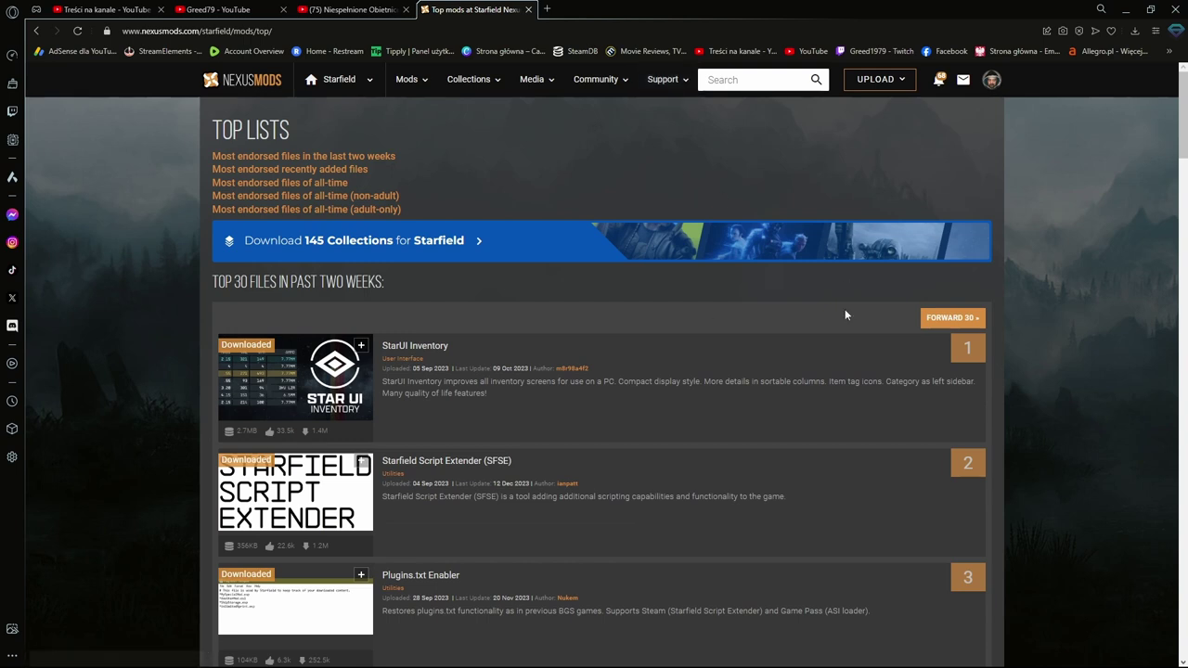
- Open the Vortex installation page from the Nexus Mods support options
click(682, 85)
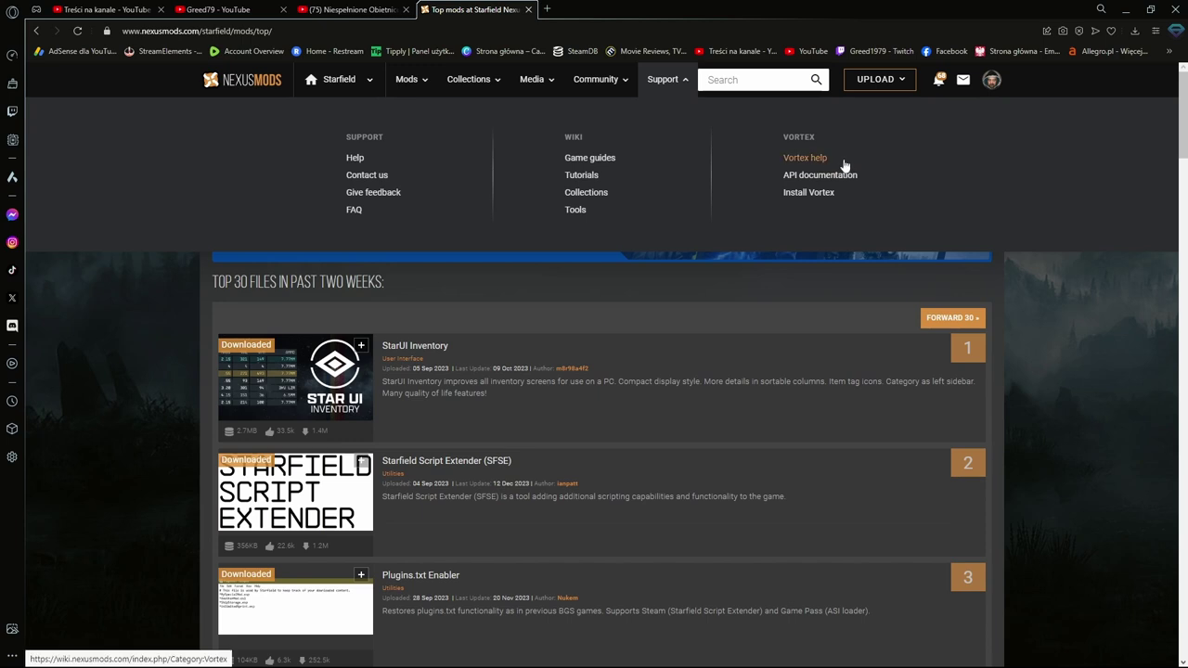
click(802, 195)
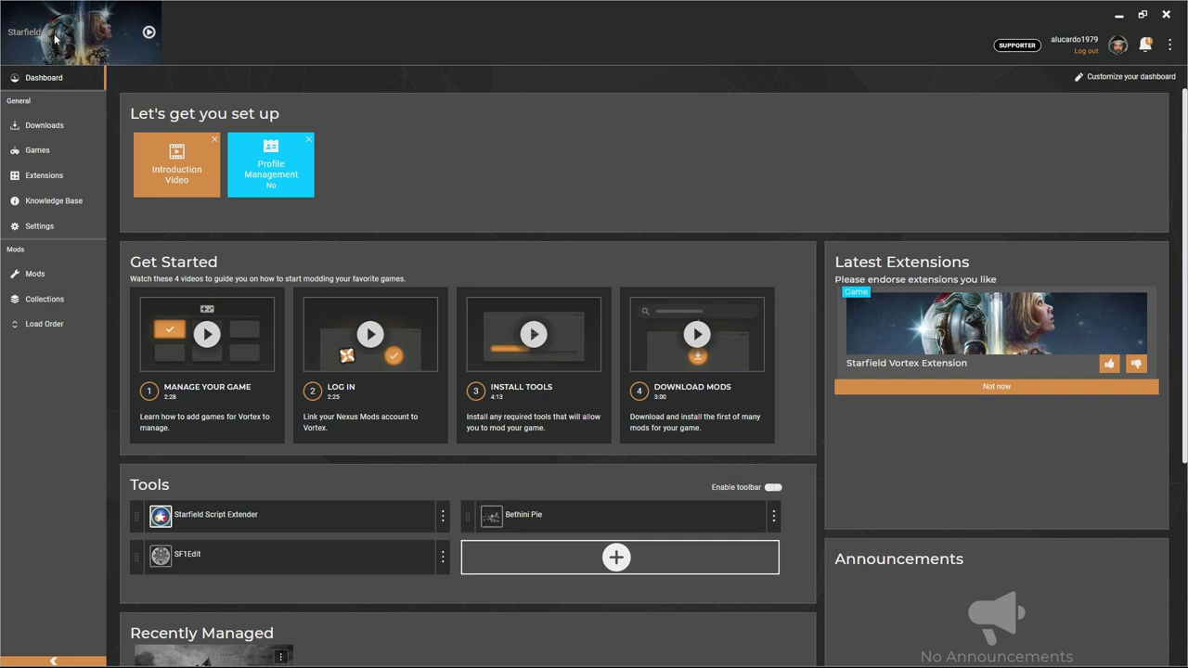
- Switch to Vortex and look over the Starfield dashboard, including its tools and recently managed games
scroll(364, 177, down, 2)
scroll(362, 171, up, 2)
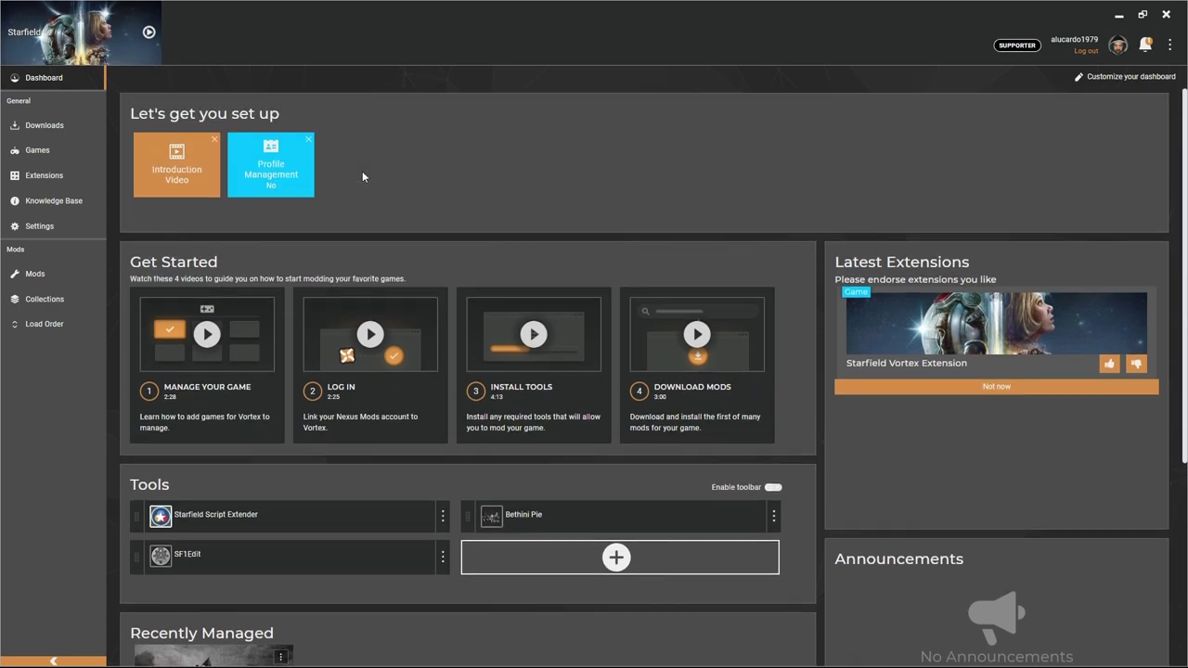
scroll(426, 241, down, 3)
mouse_move(271, 519)
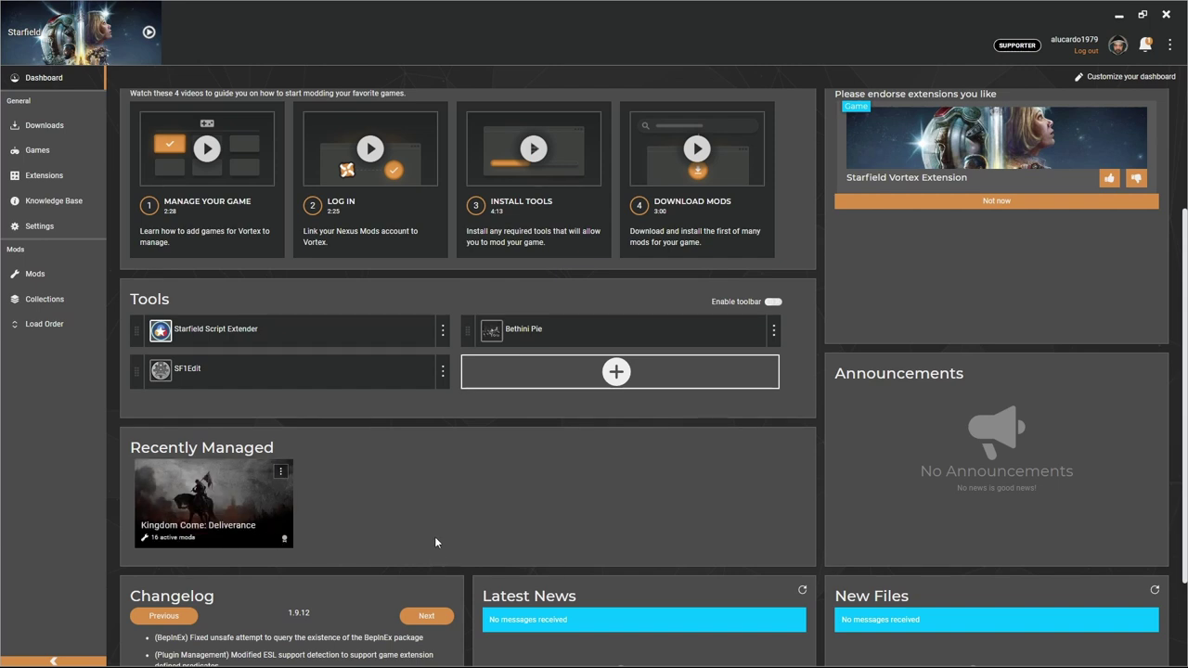
scroll(431, 539, up, 1)
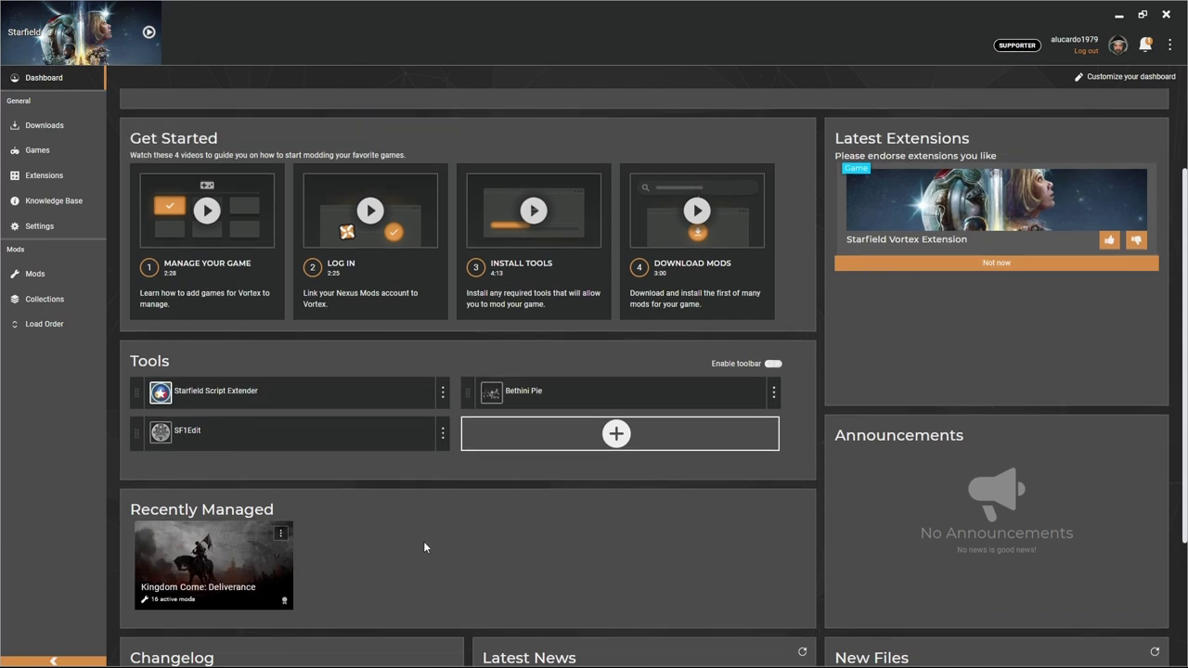
scroll(408, 542, up, 1)
scroll(413, 545, up, 1)
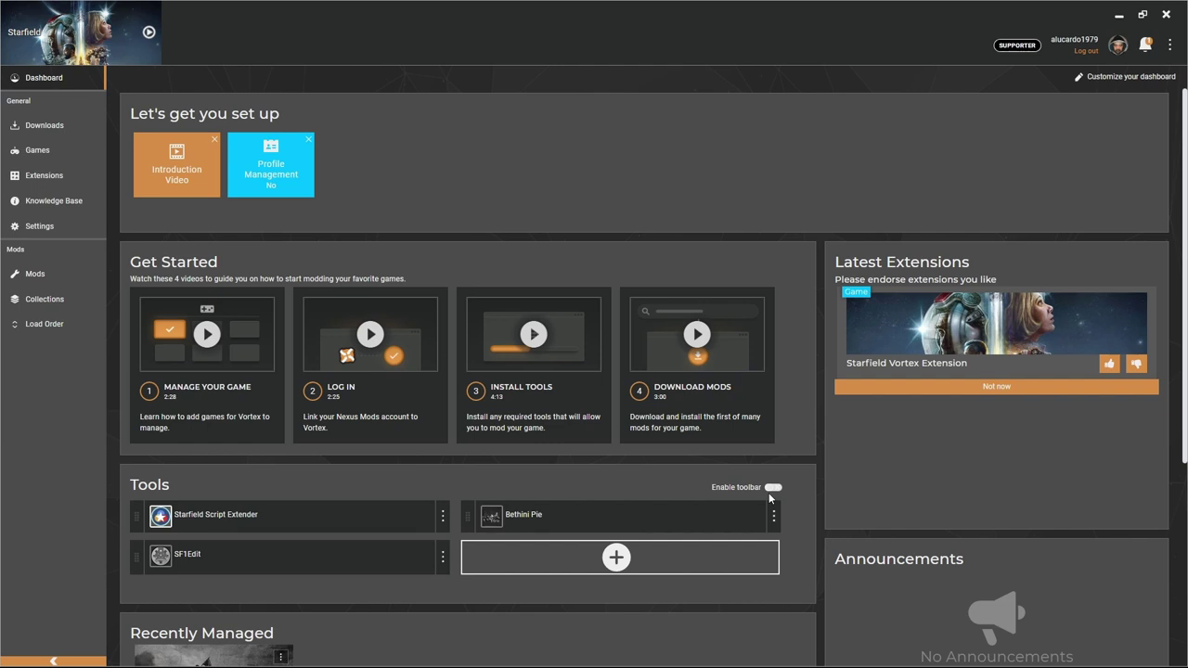
- Examine the list of Starfield mods in Vortex, checking their status, version and category
click(39, 277)
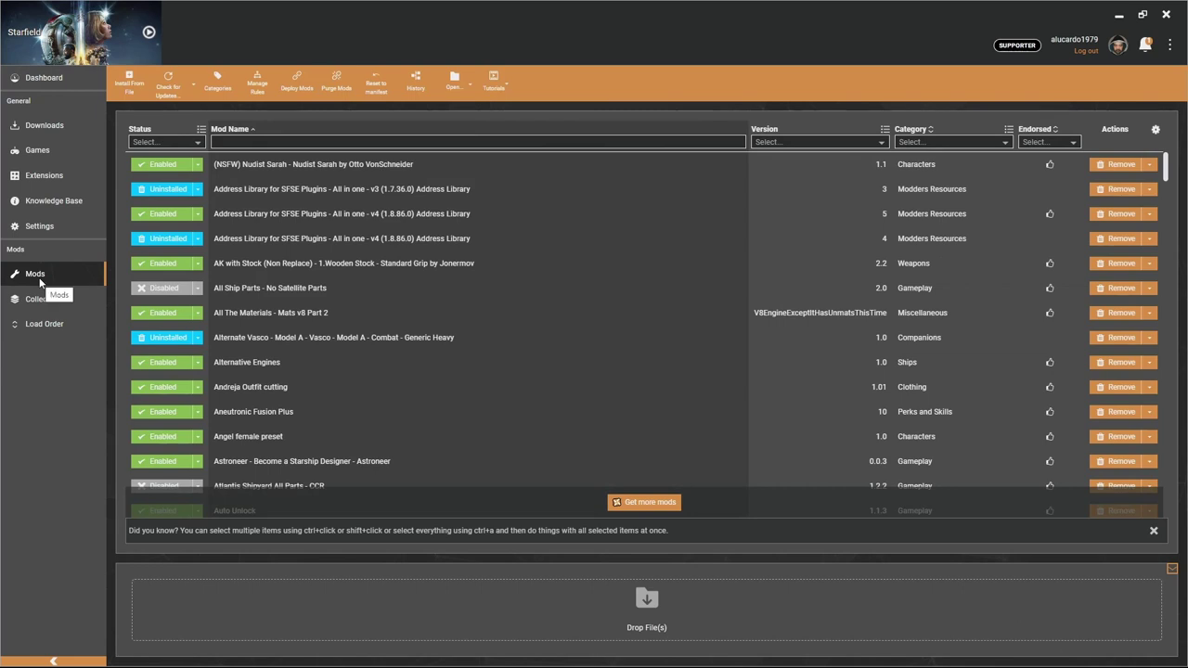
click(41, 78)
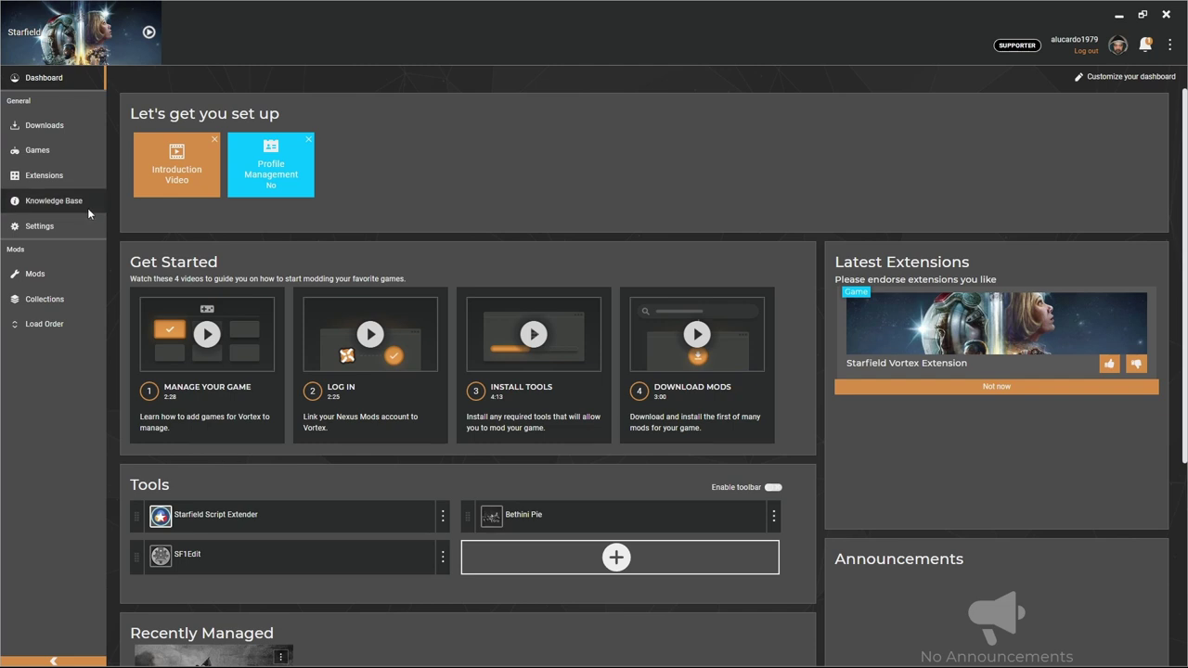
click(51, 273)
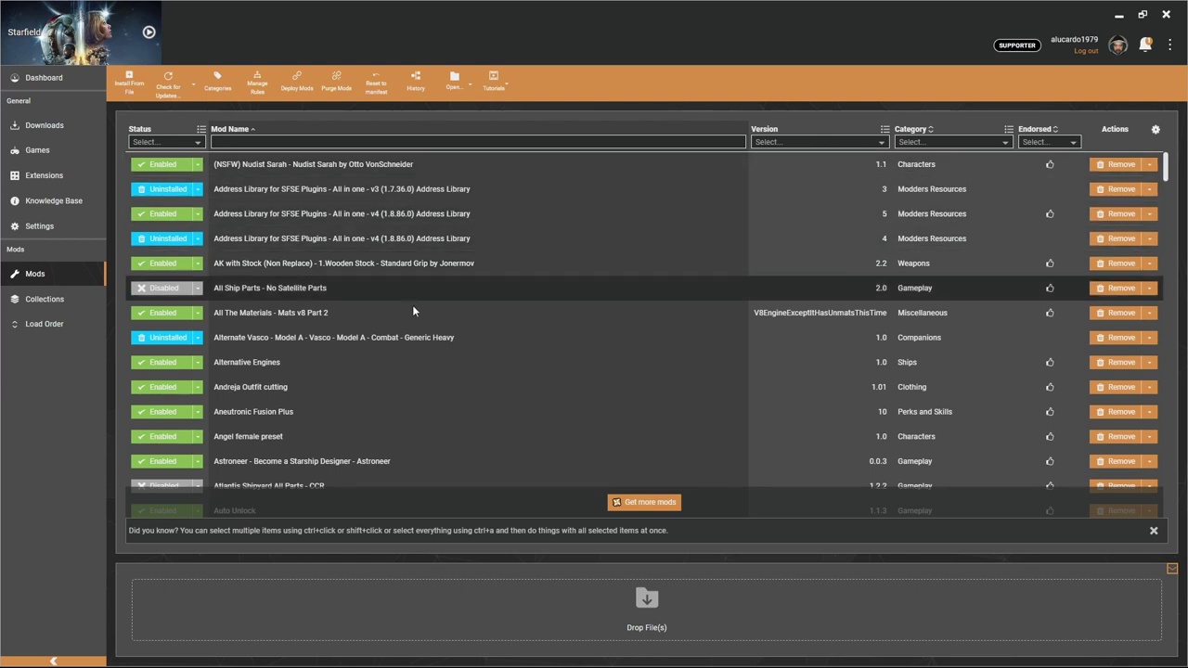
scroll(417, 362, down, 10)
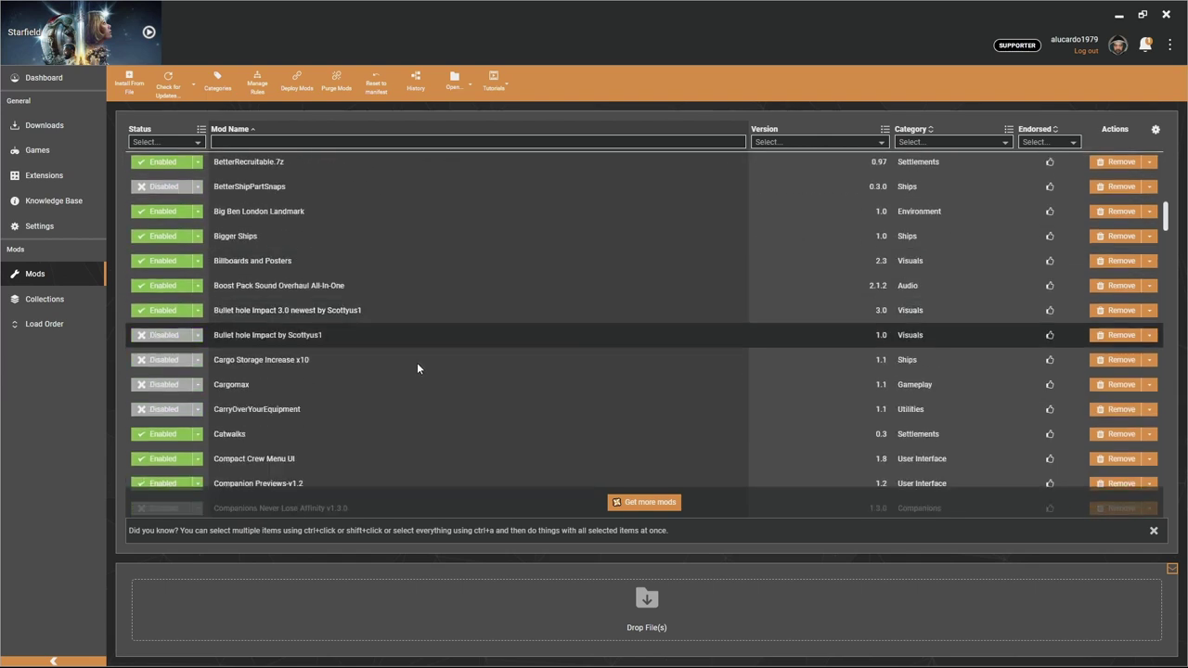
scroll(389, 334, down, 10)
scroll(360, 360, up, 3)
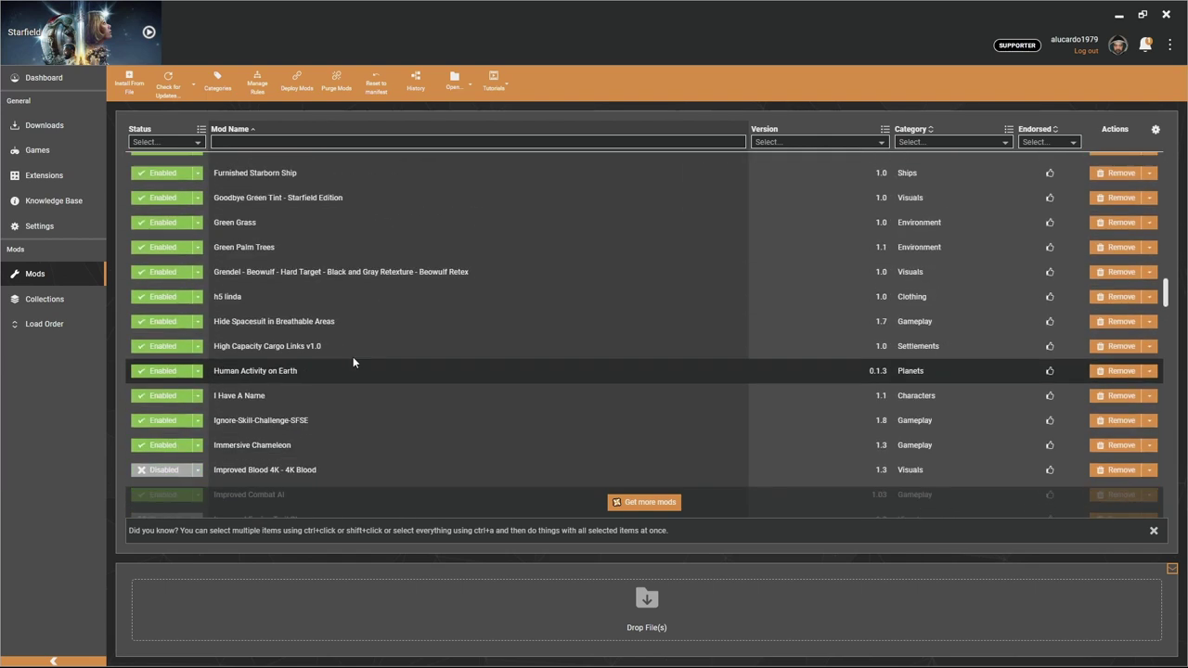
scroll(360, 361, up, 15)
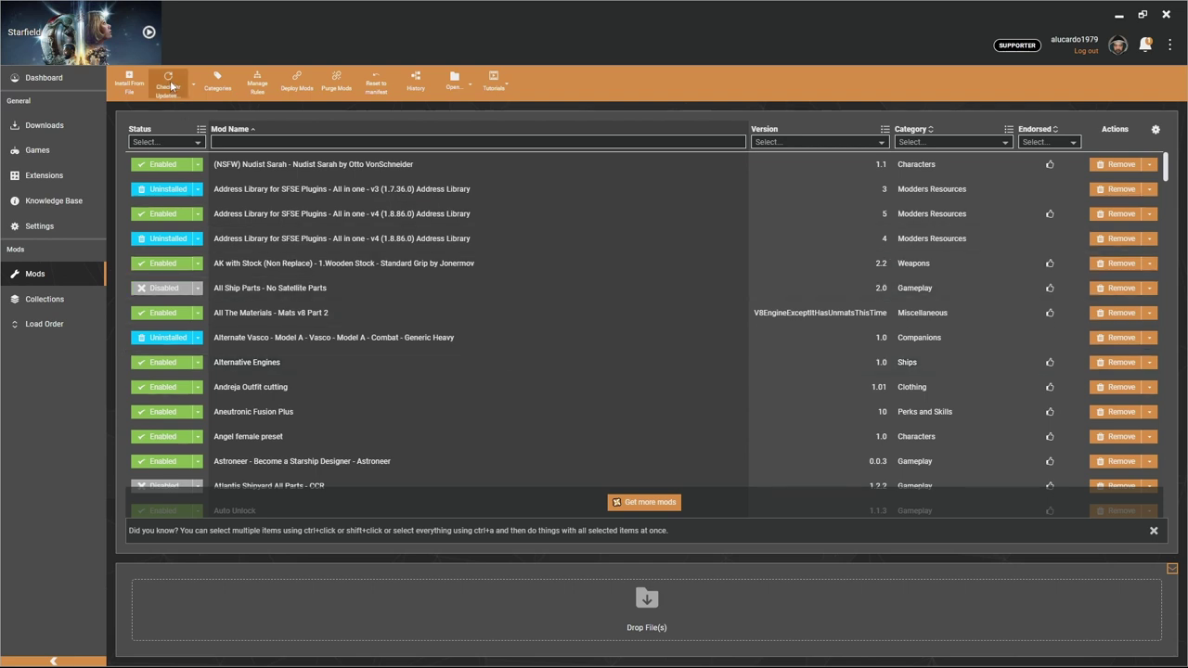
- Go from Vortex to Nexus Mods and open Enhanced Outfits - Tank Tops and Denims (Standalone) from Starfield's trending mods
click(640, 502)
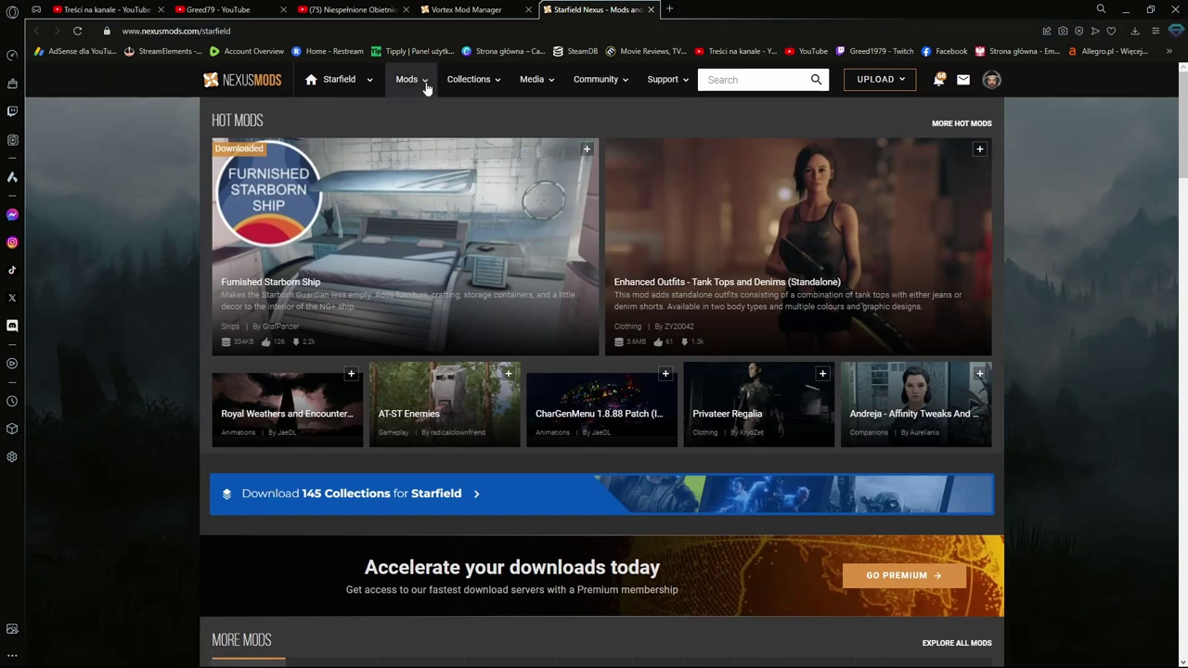
mouse_move(425, 83)
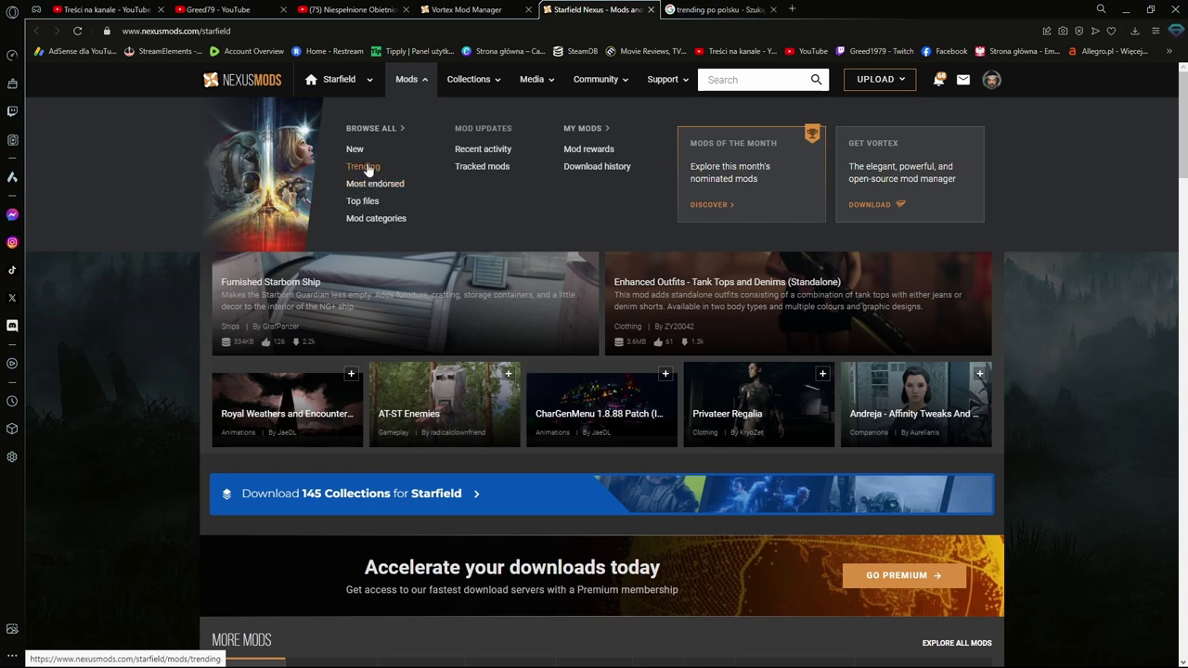
click(363, 166)
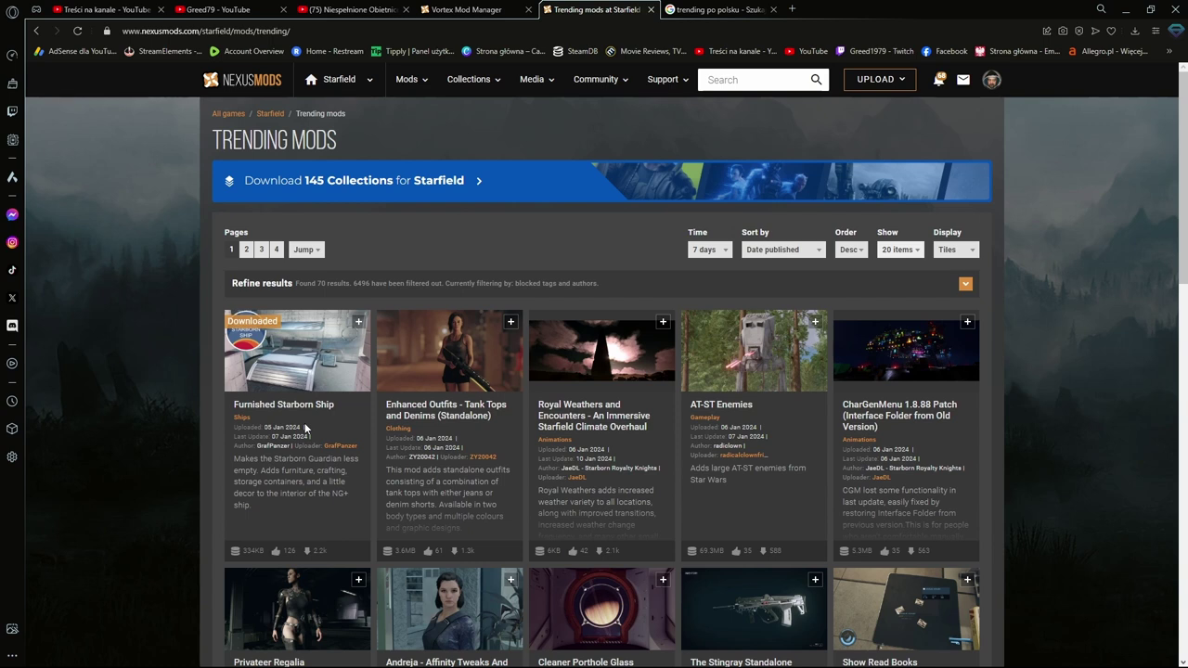
click(405, 412)
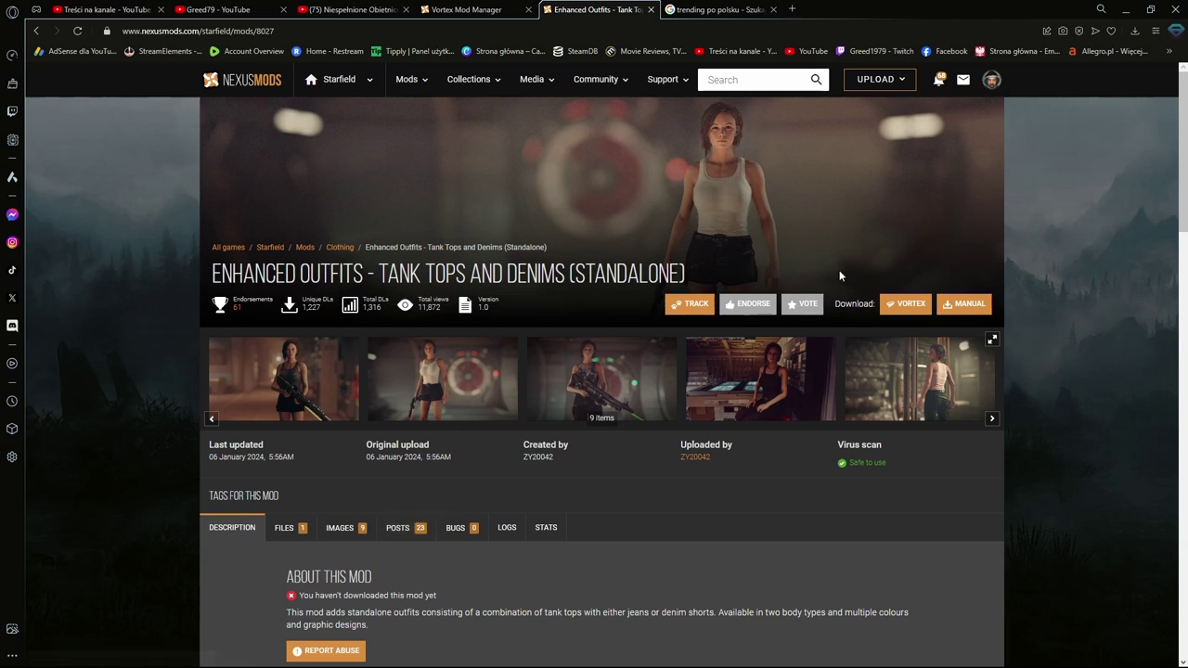
- View the Vortex and manual download options for the Enhanced Outfits mod, returning to the mod page after each
click(914, 313)
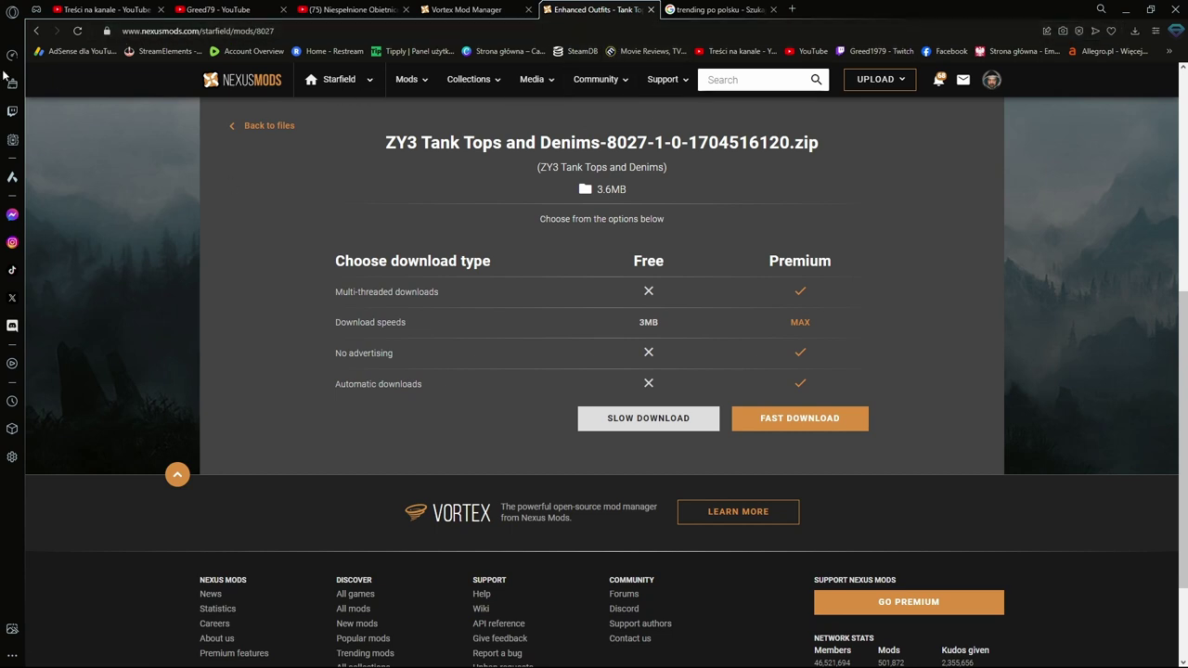
click(36, 31)
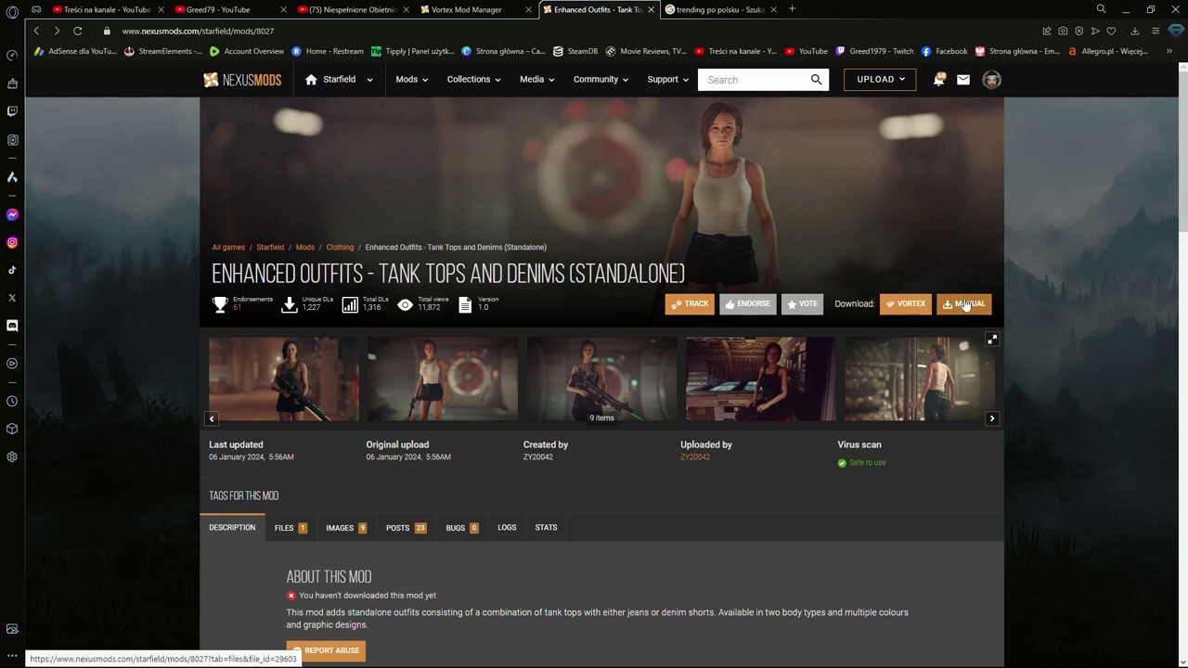
click(970, 304)
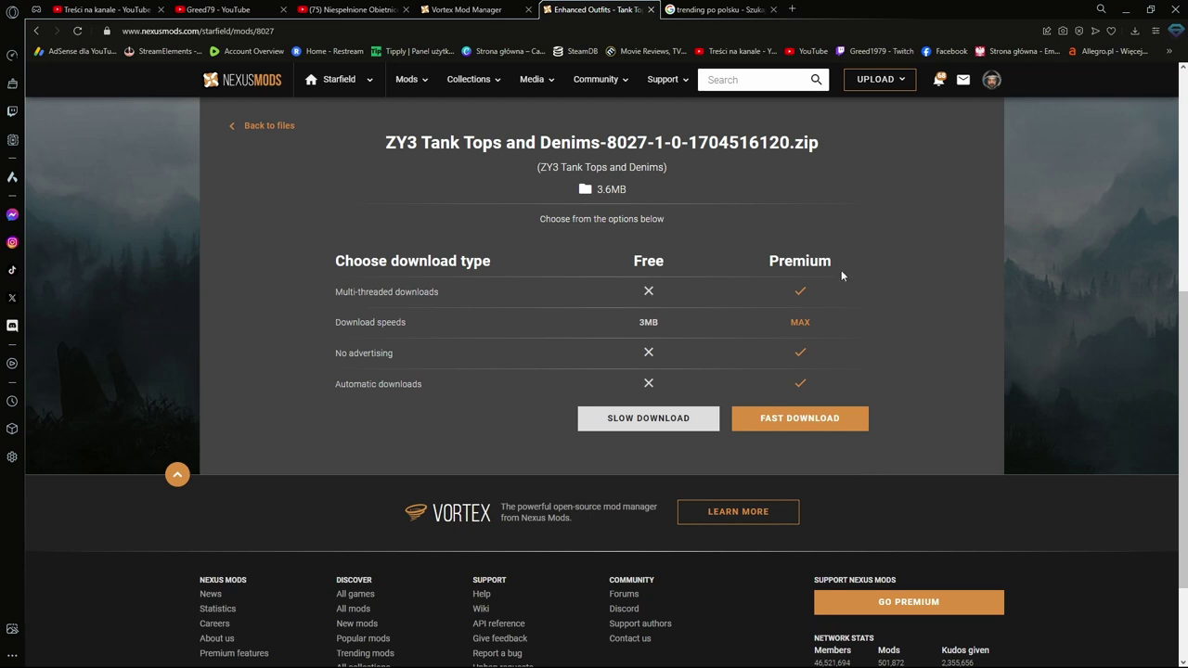
click(606, 414)
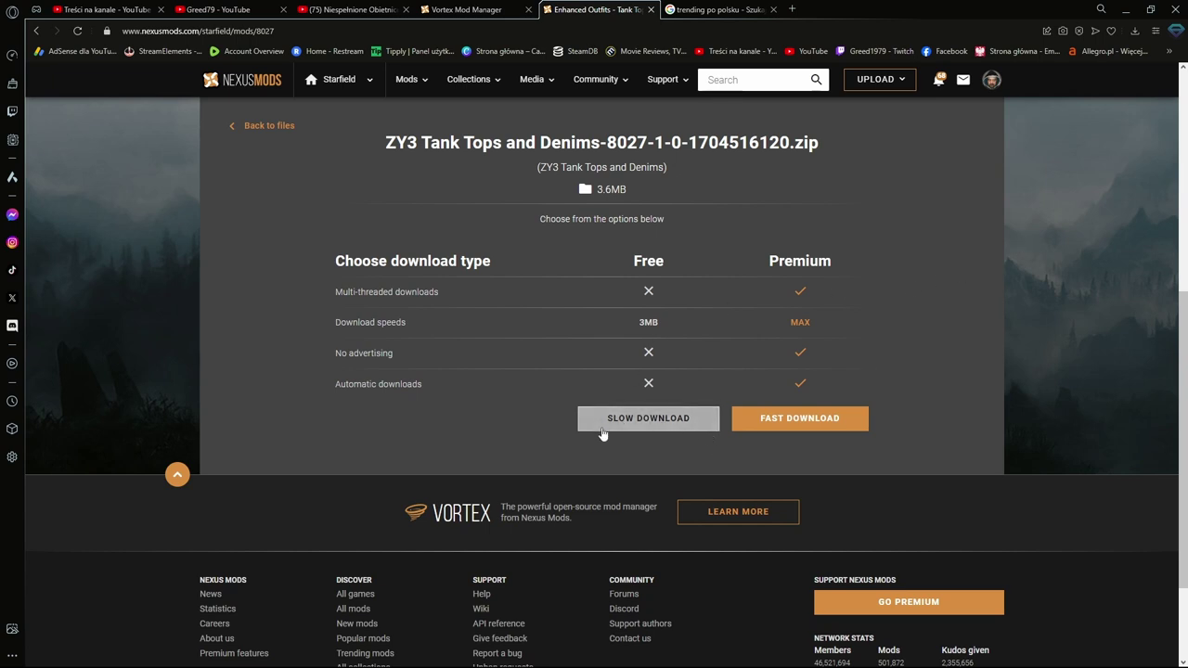
click(37, 31)
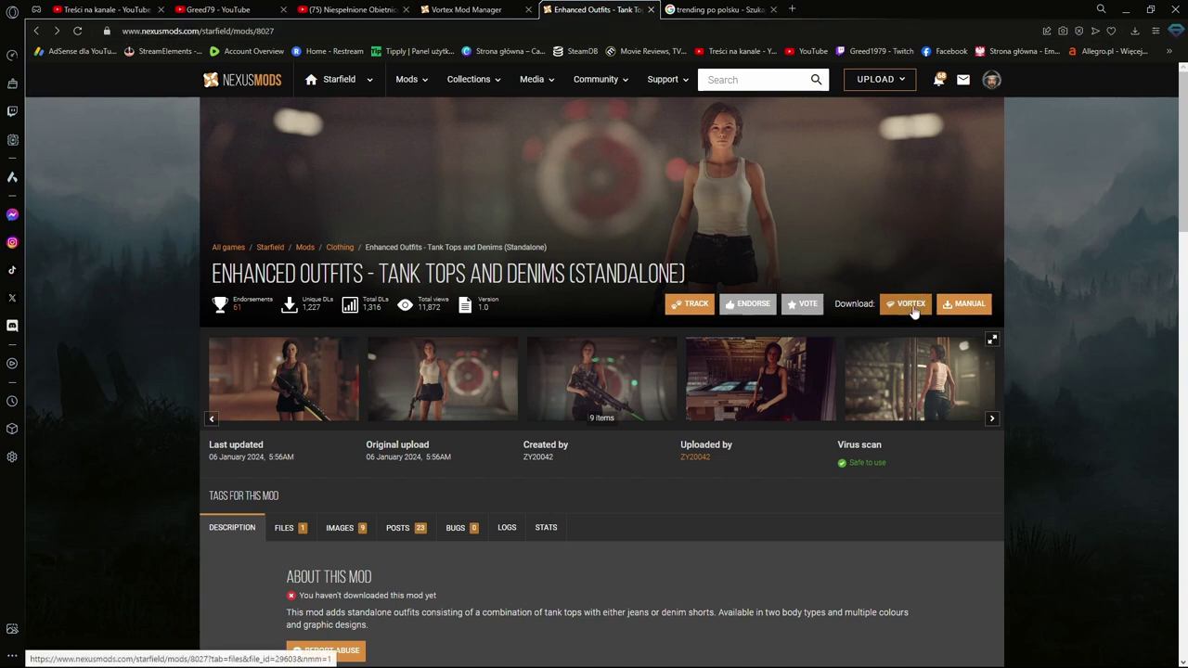
- Switch back to Vortex and view the file picker for installing a mod from a file, closing it without a selection
click(1121, 16)
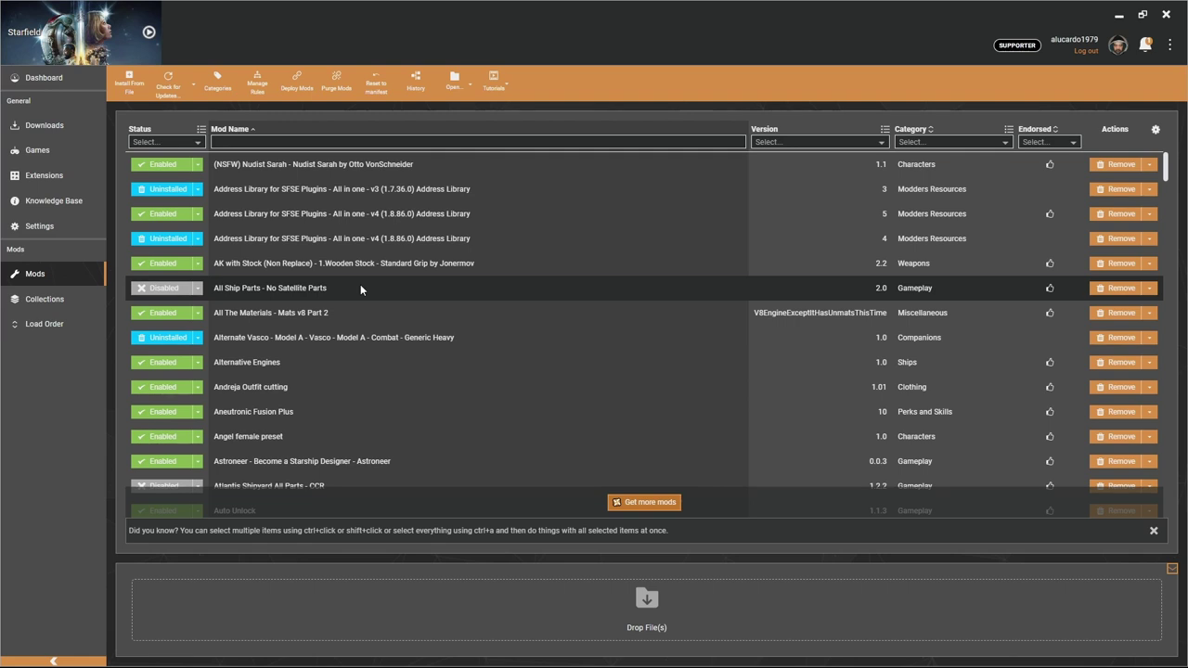
click(131, 84)
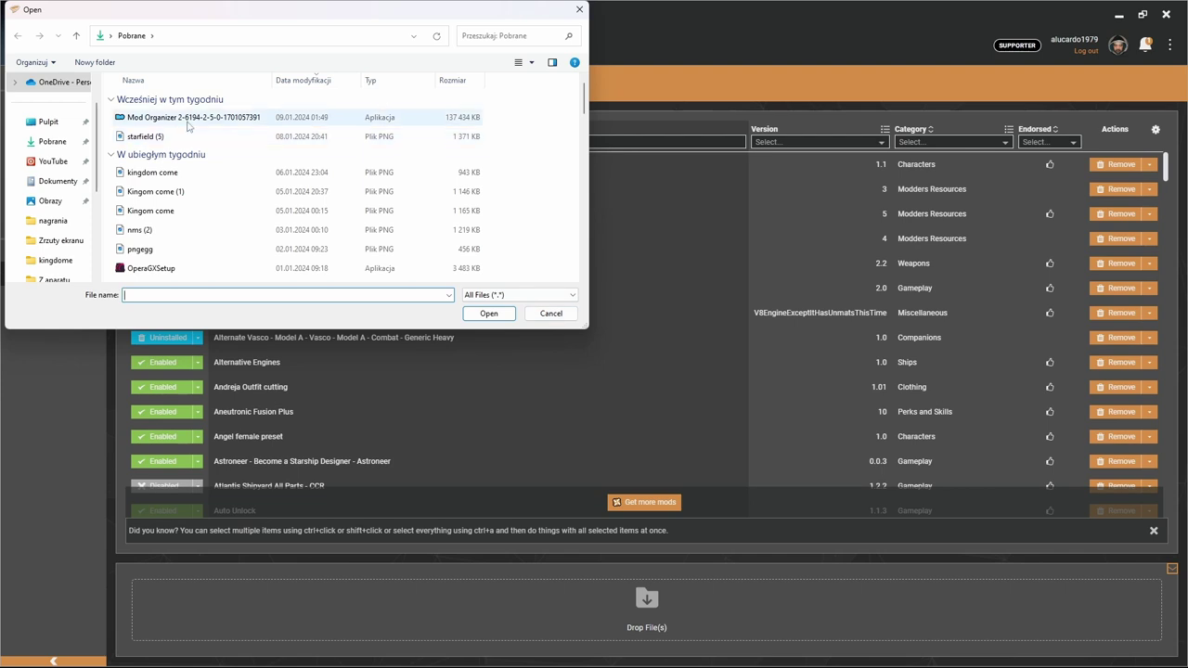
click(551, 313)
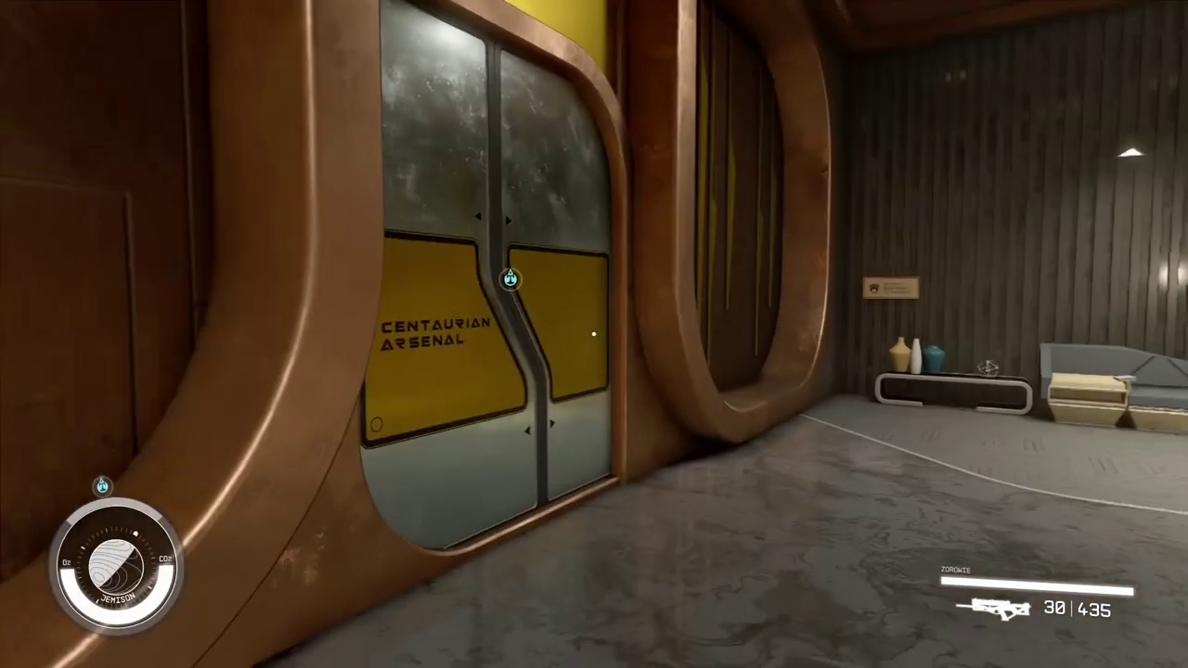
key(w)
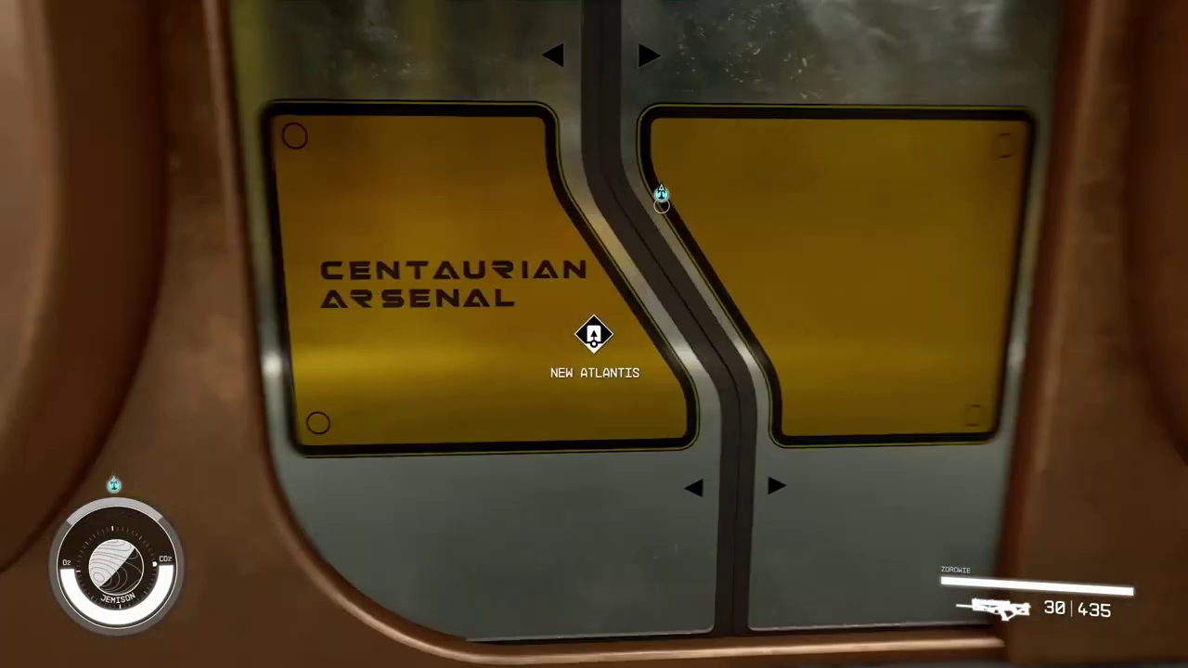
key(e)
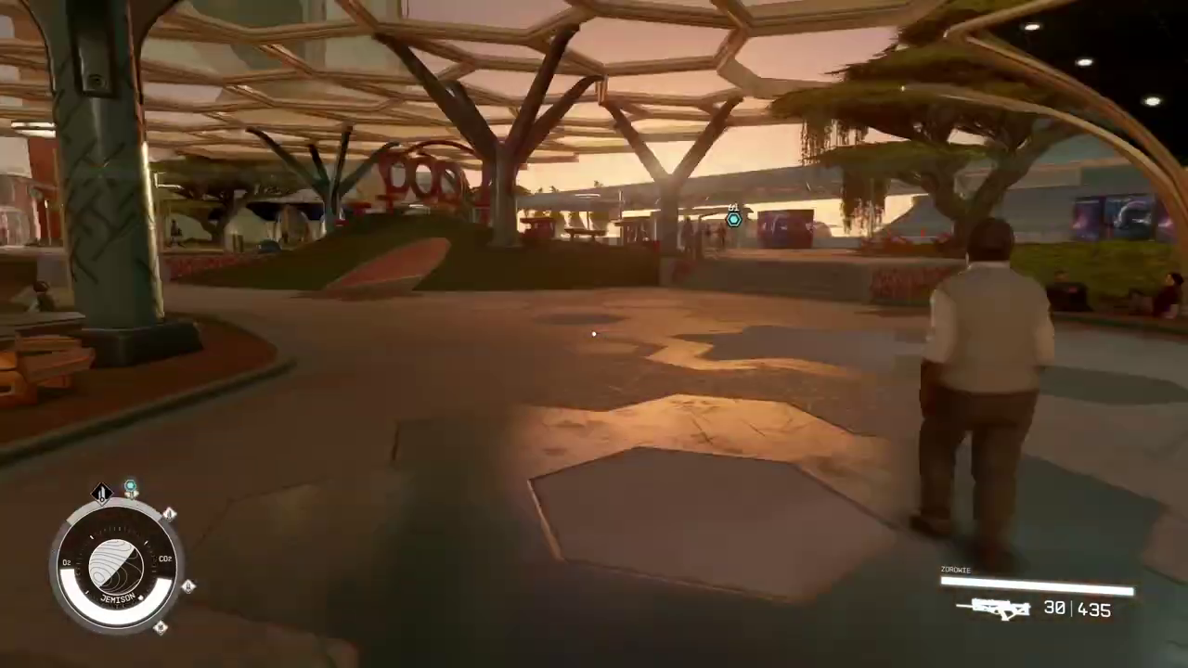
key(w)
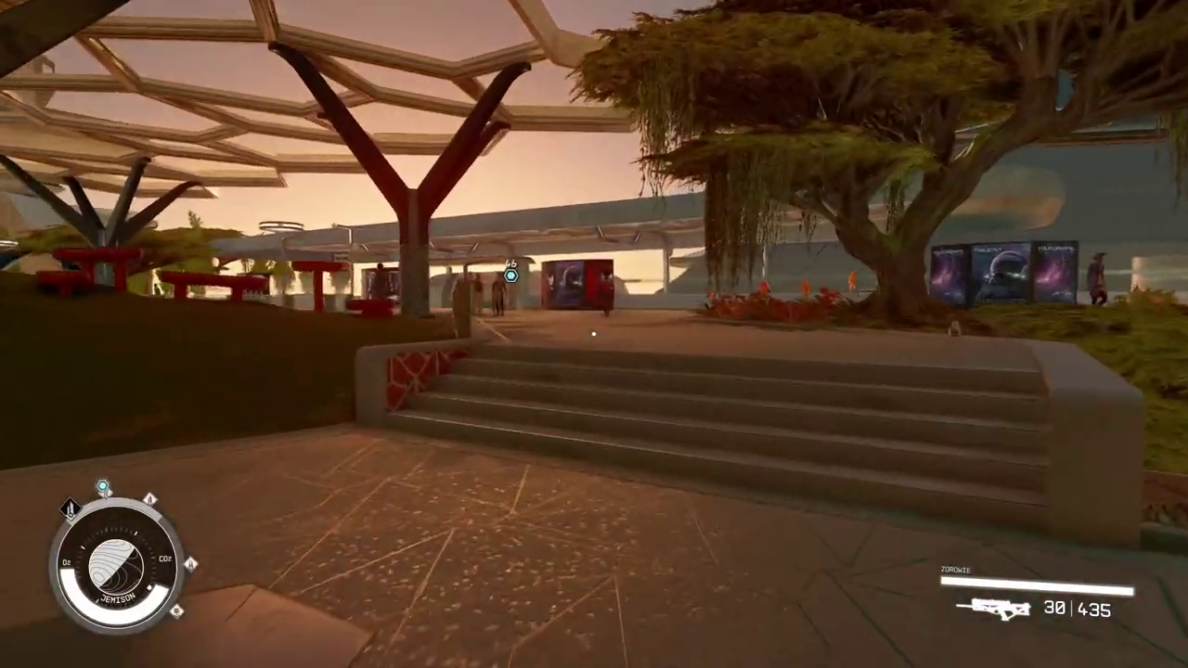
key(w)
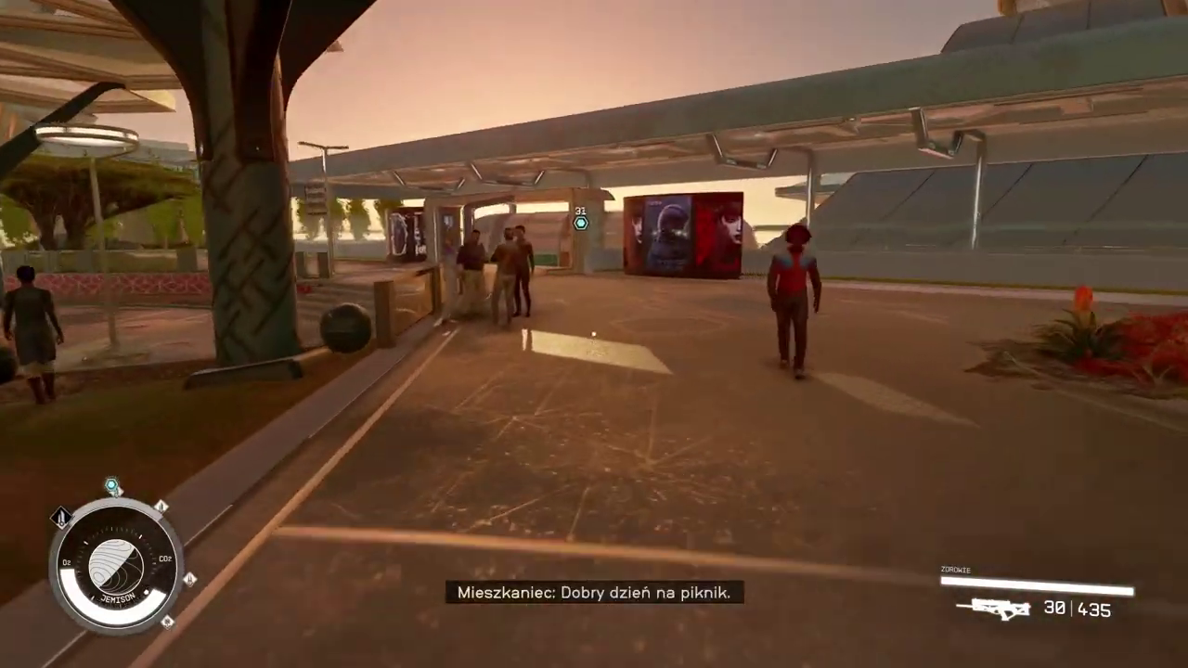
key(w)
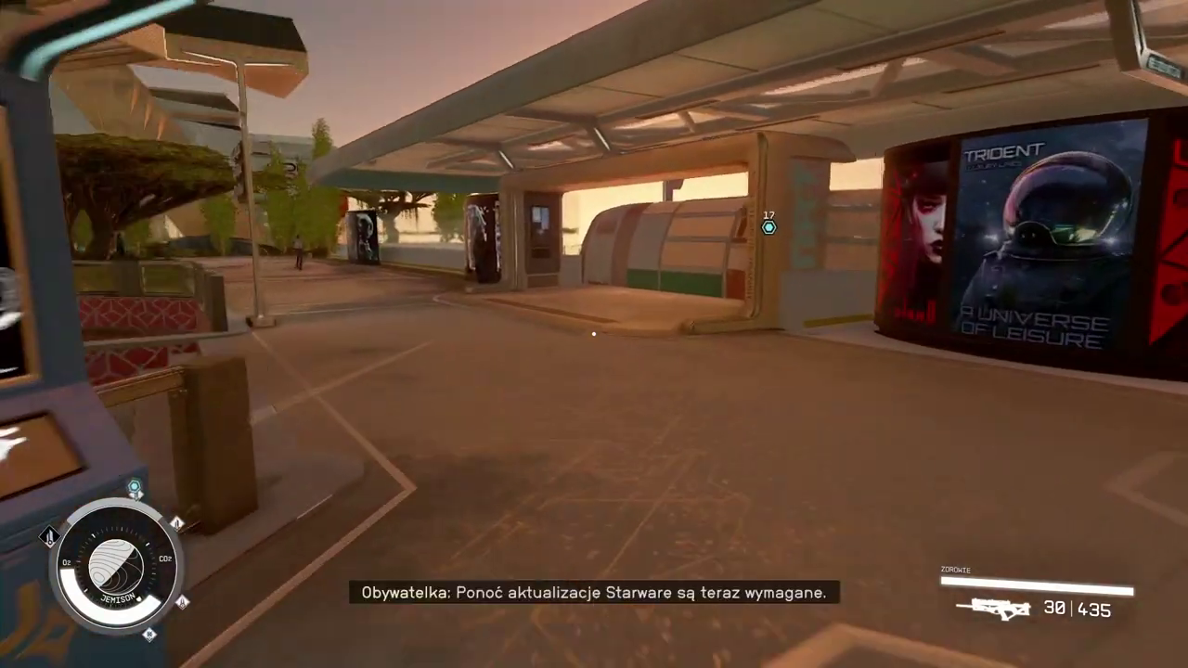
key(w)
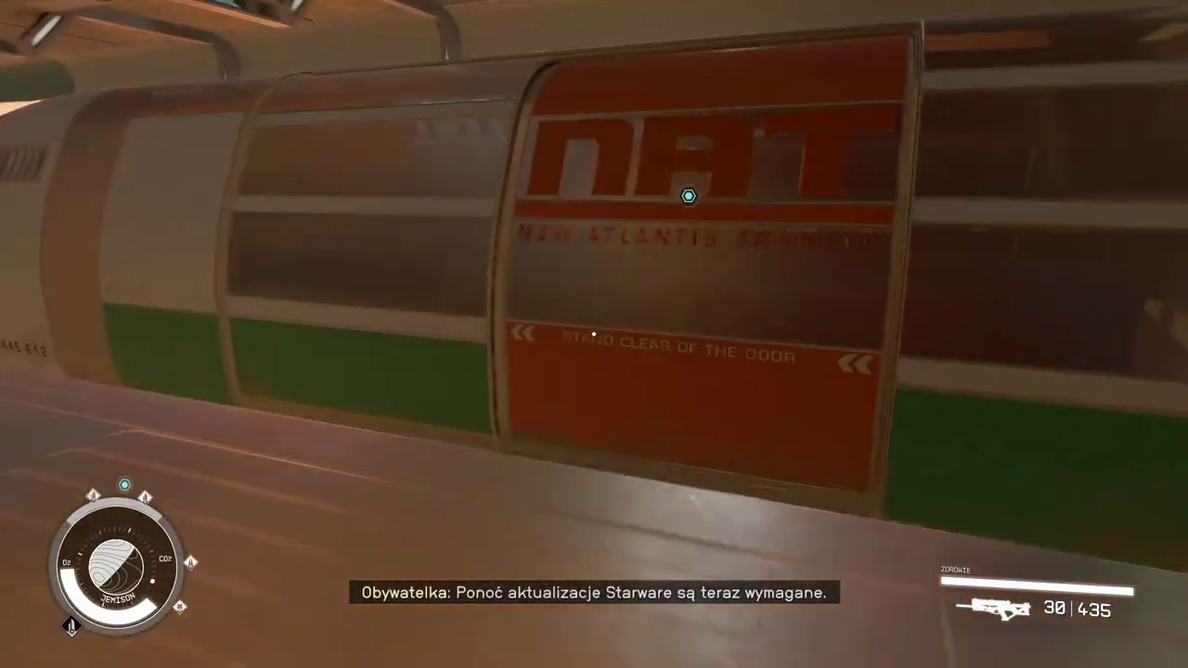
key(e)
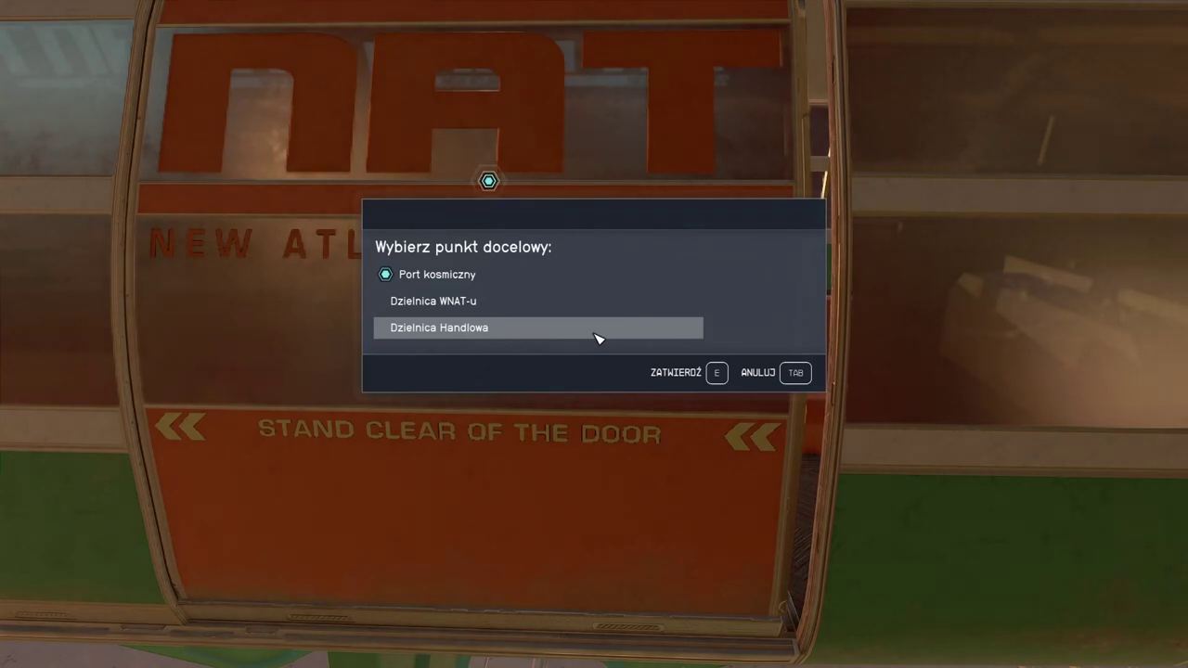
click(476, 278)
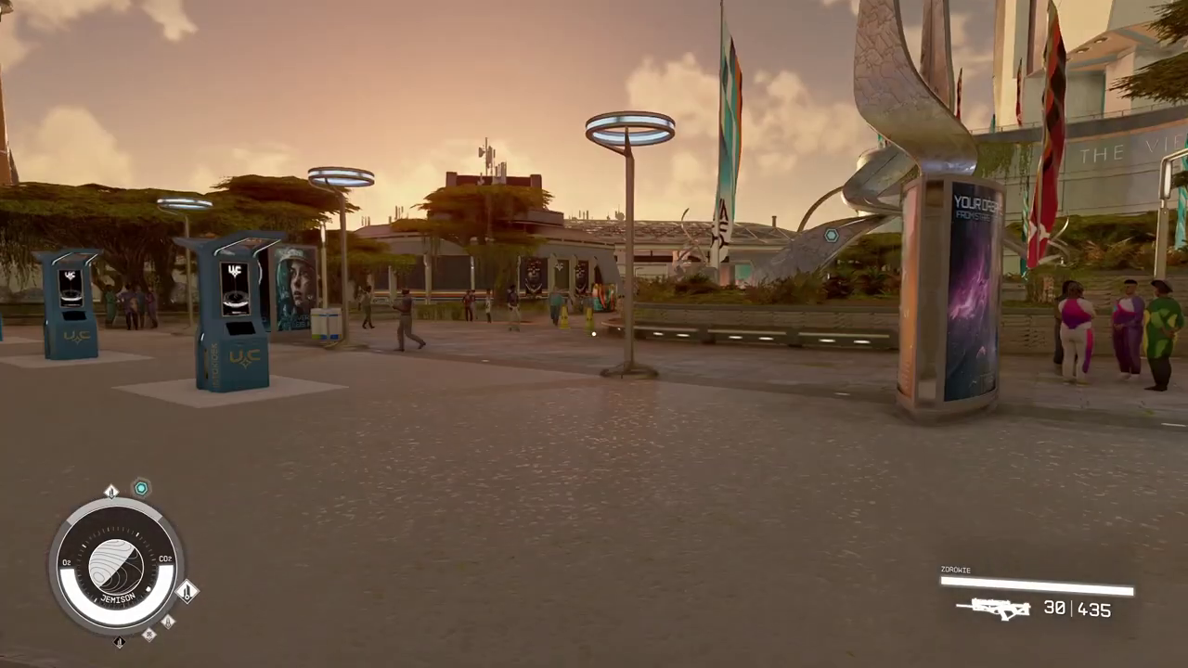
key(w)
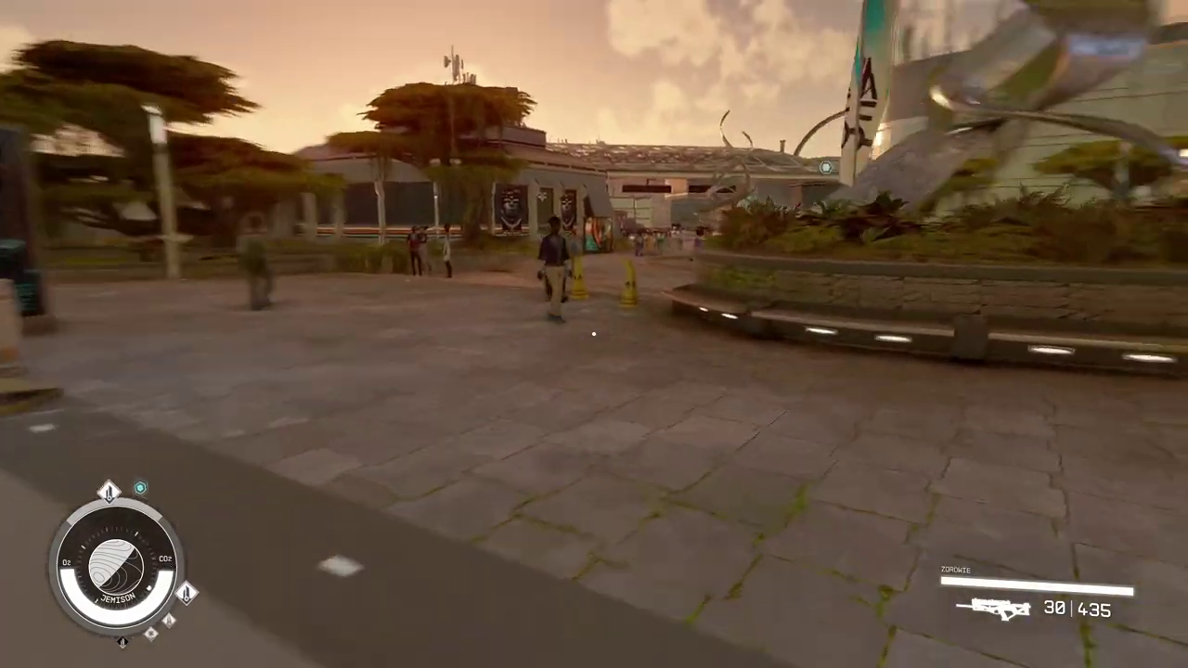
key(w)
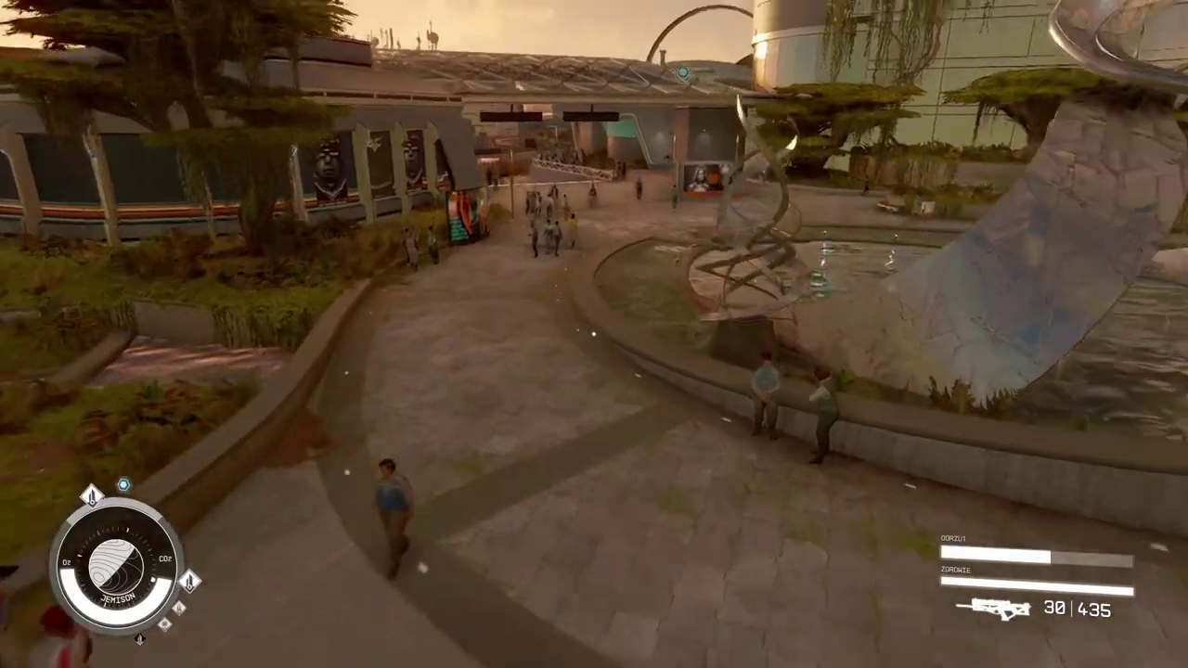
key(w)
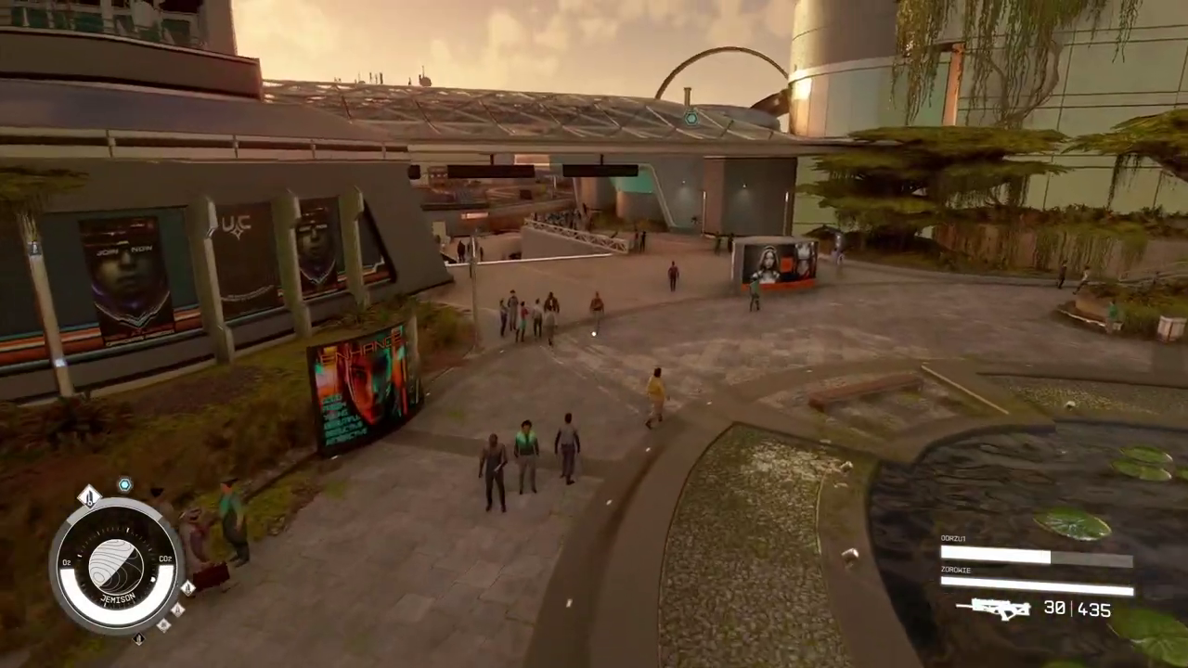
key(w)
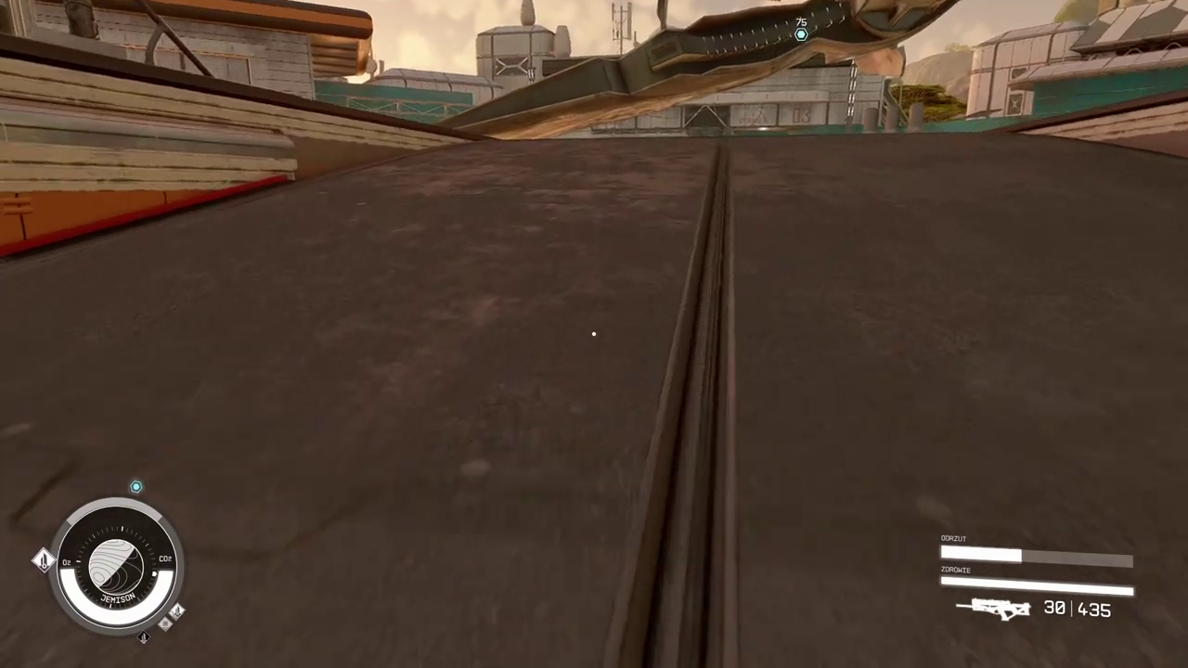
key(w)
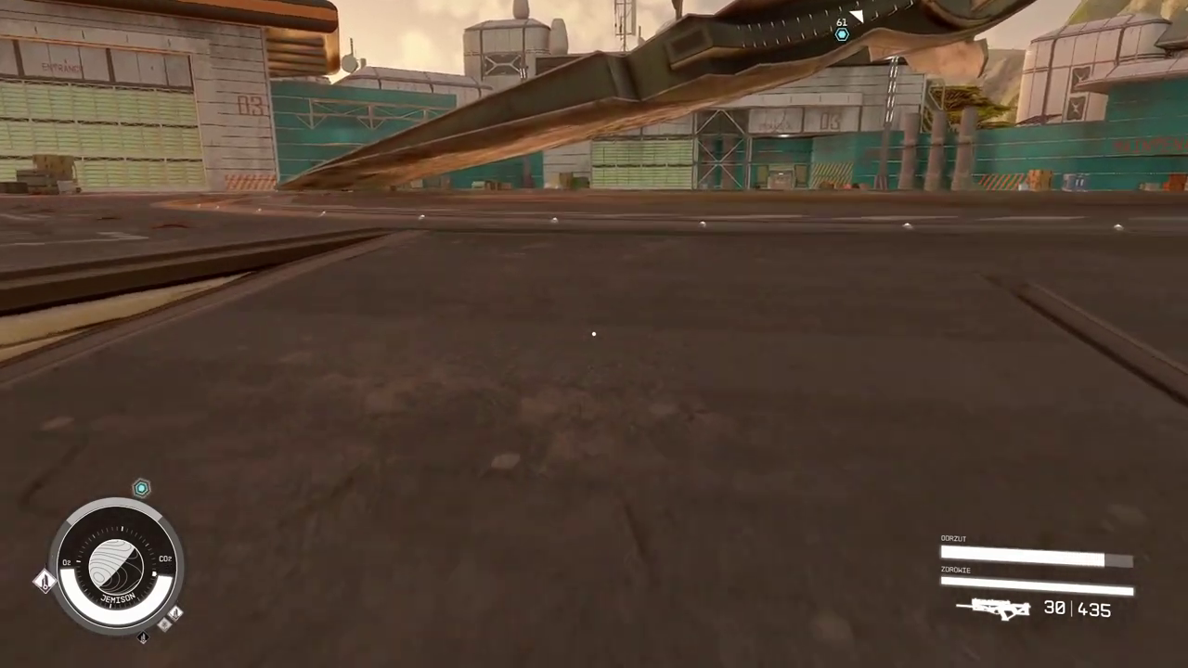
key(w)
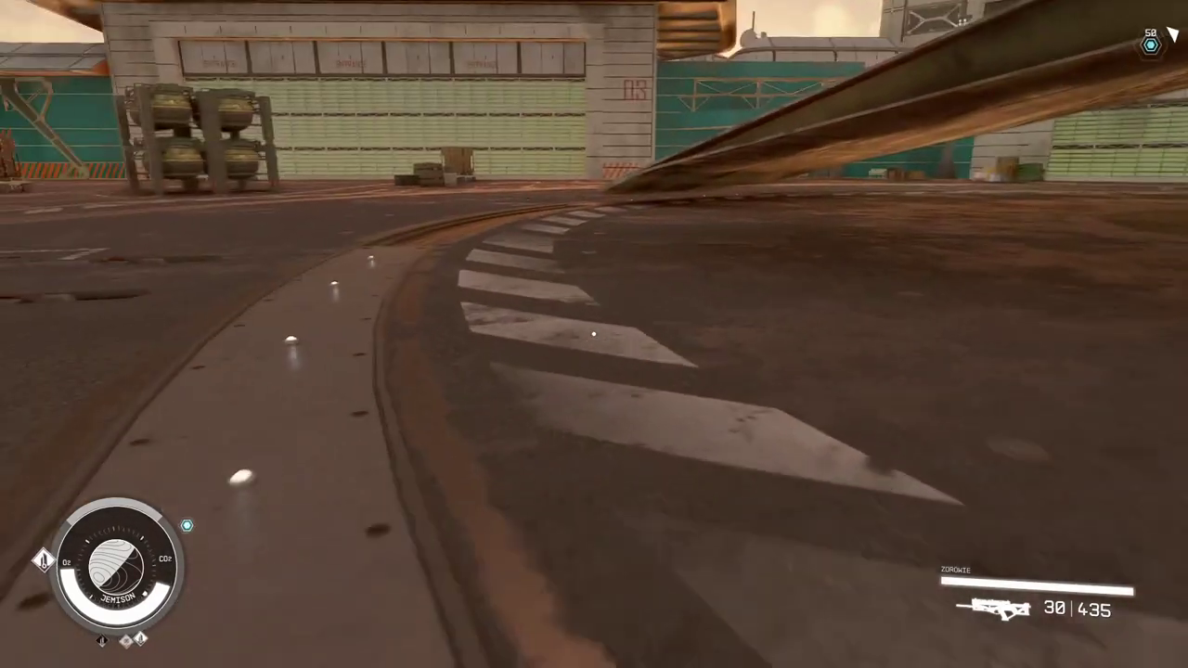
key(w)
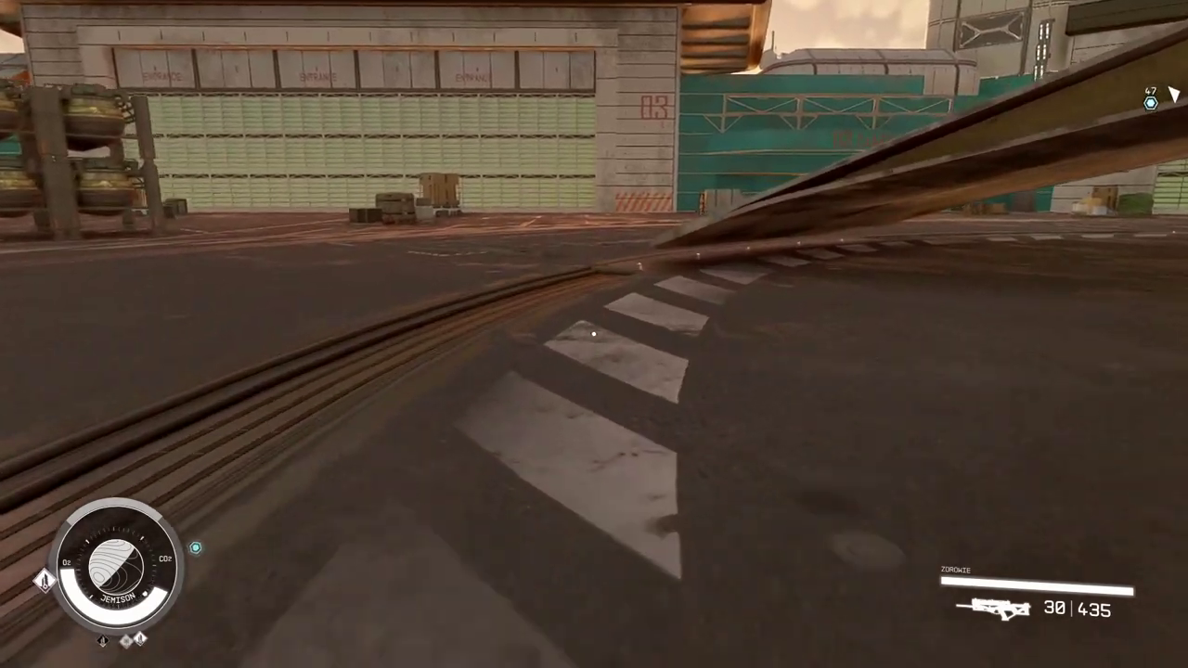
key(w)
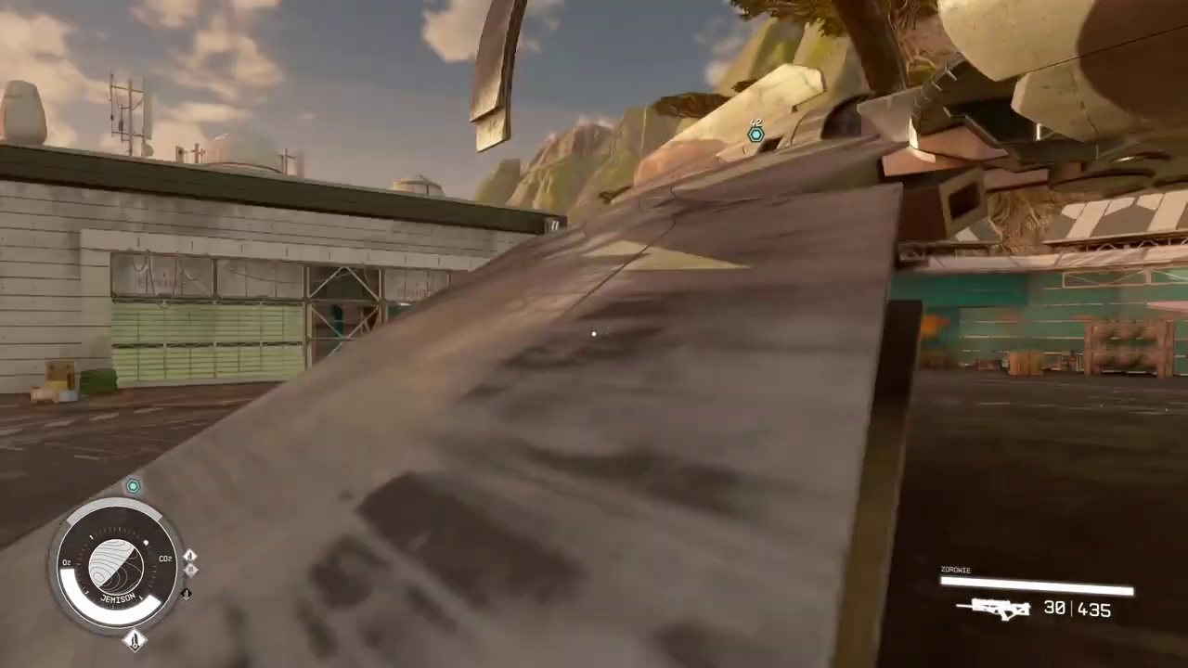
key(w)
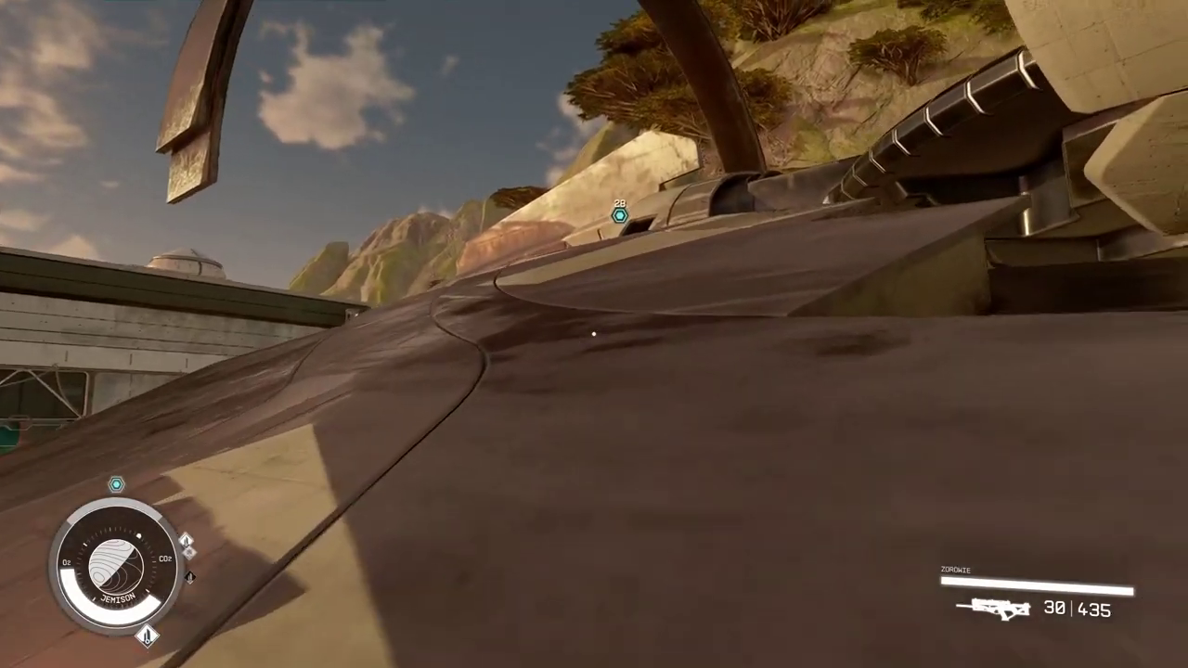
key(w)
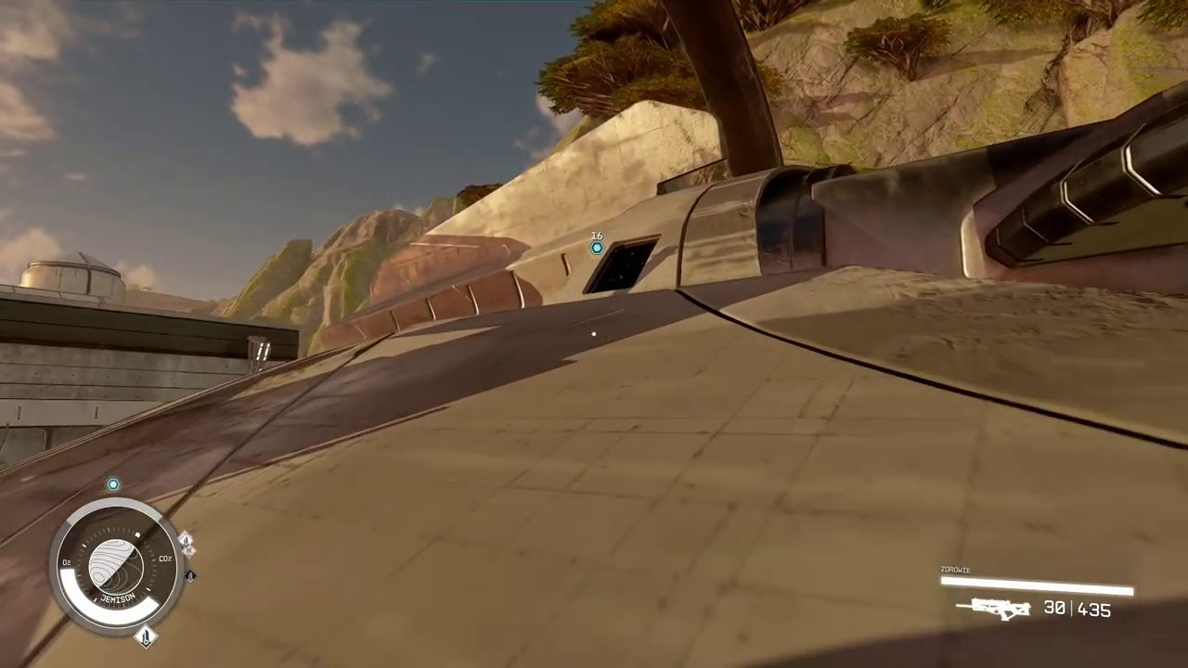
key(w)
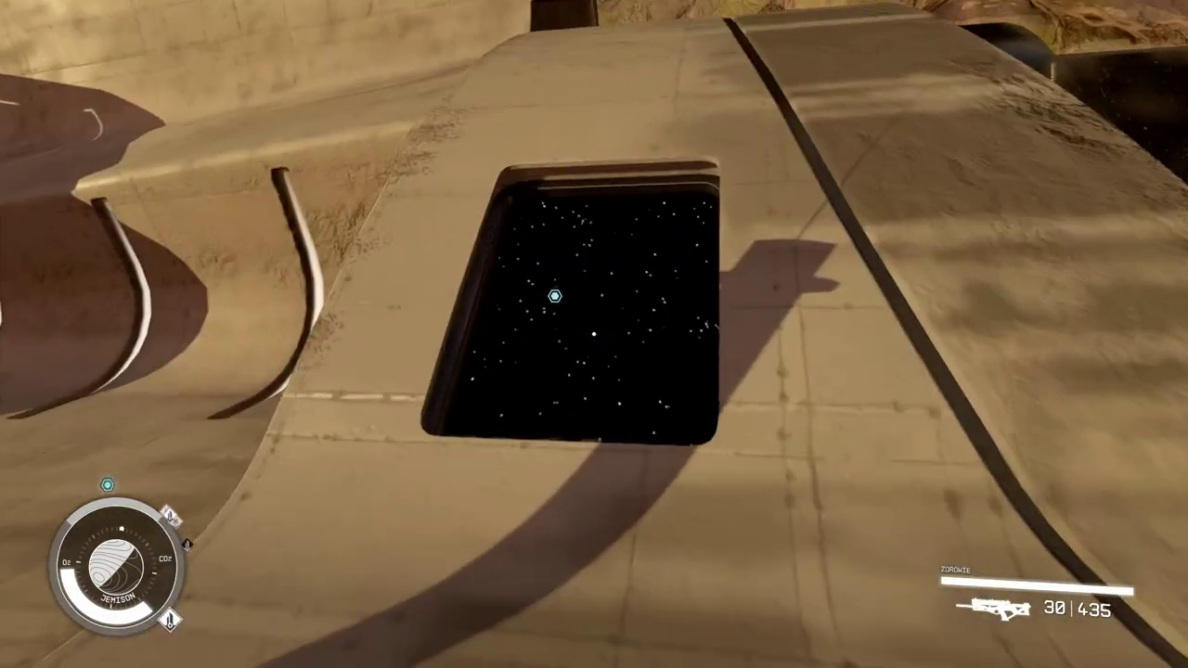
key(e)
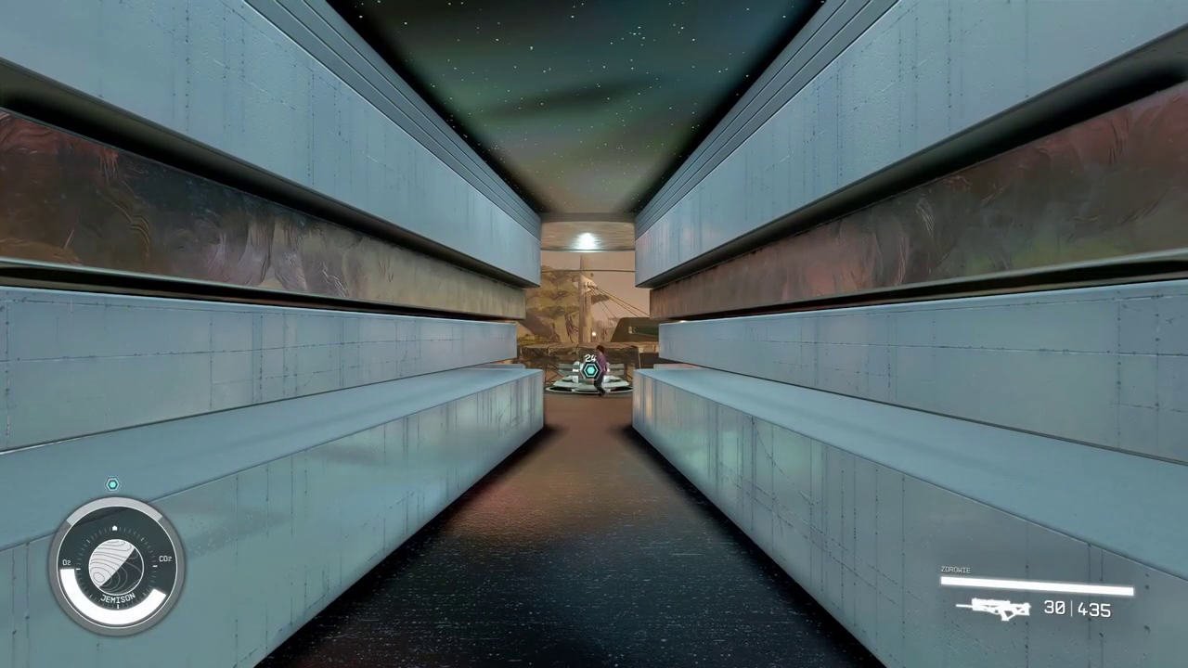
key(w)
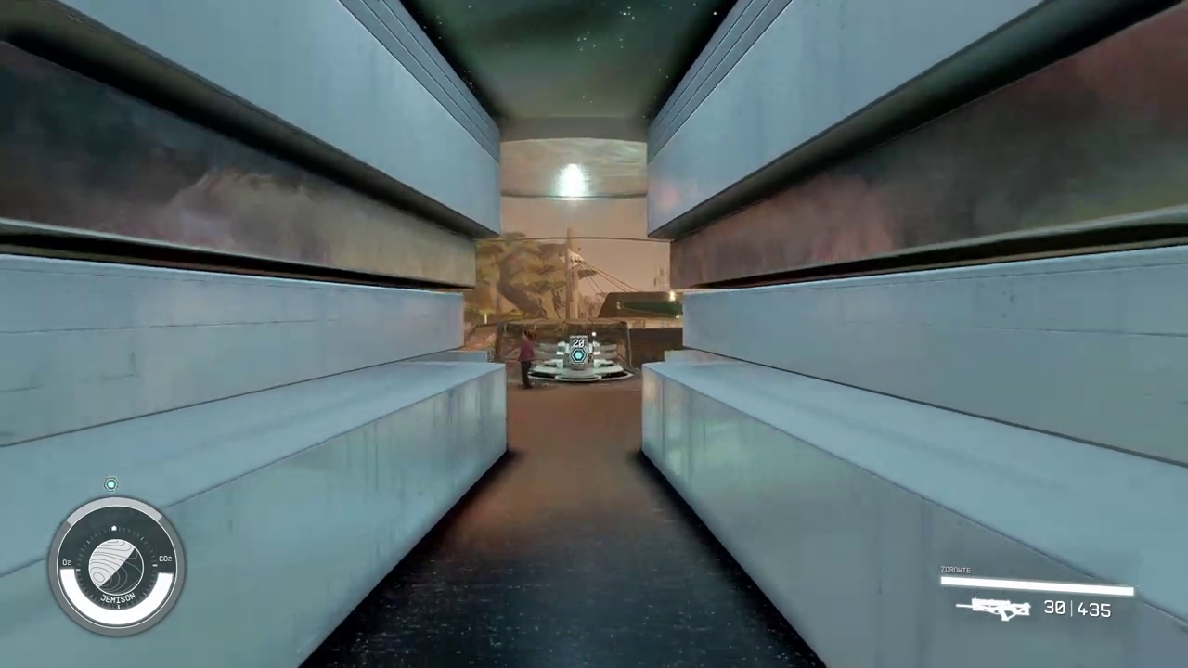
key(w)
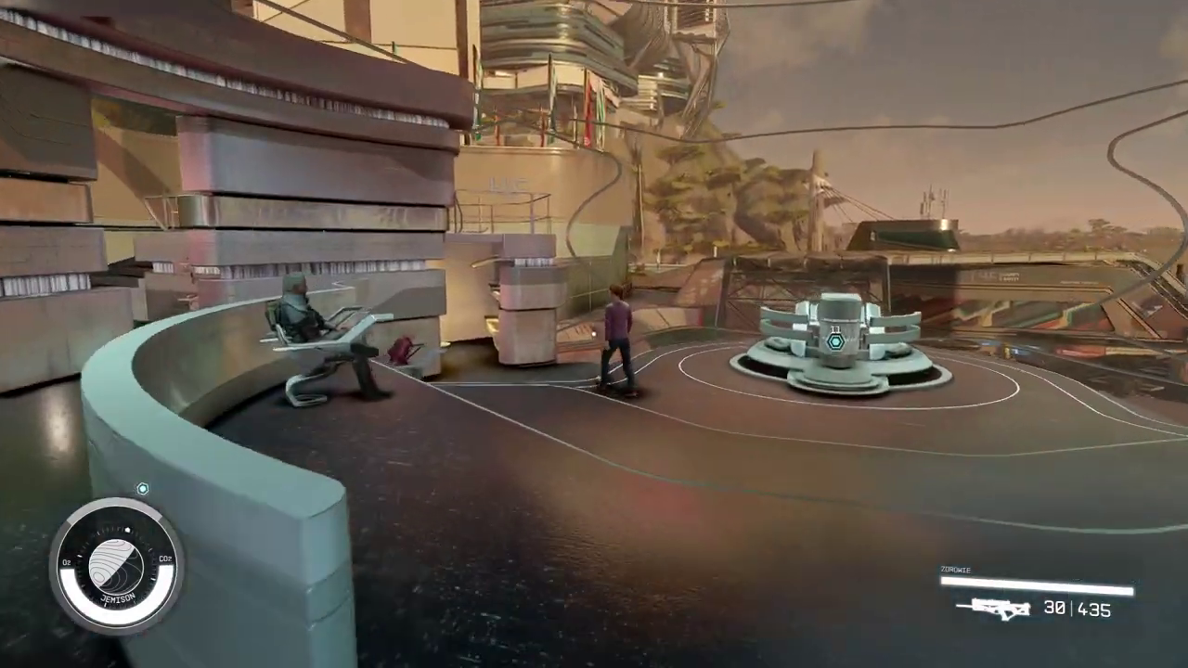
key(w)
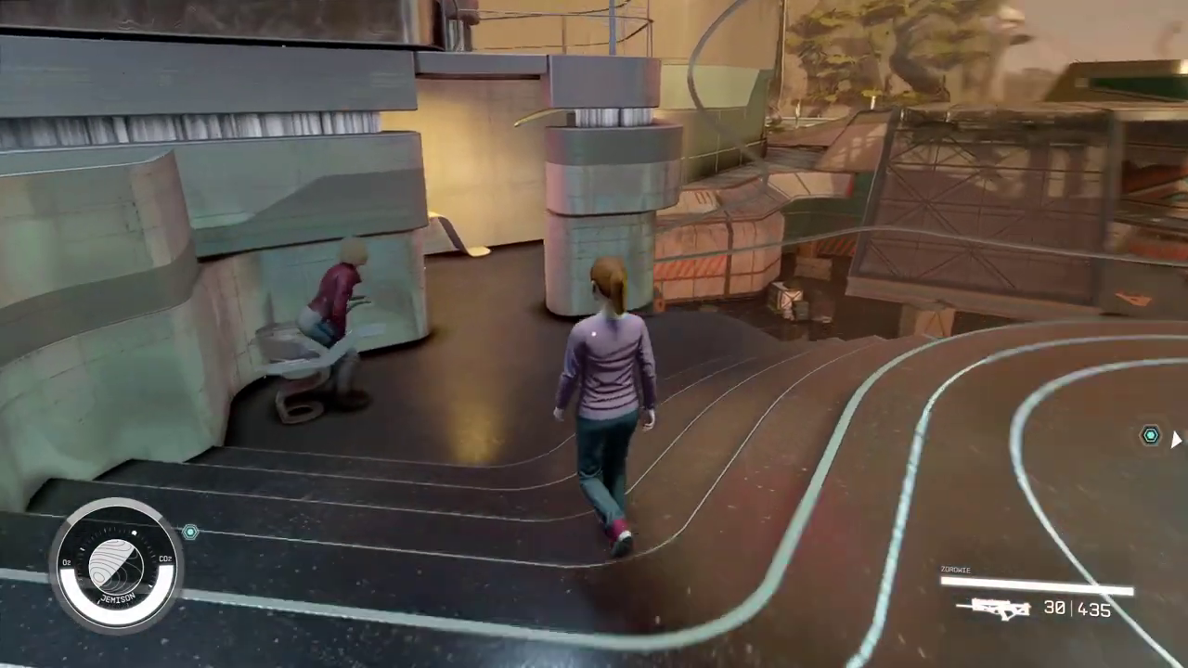
key(w)
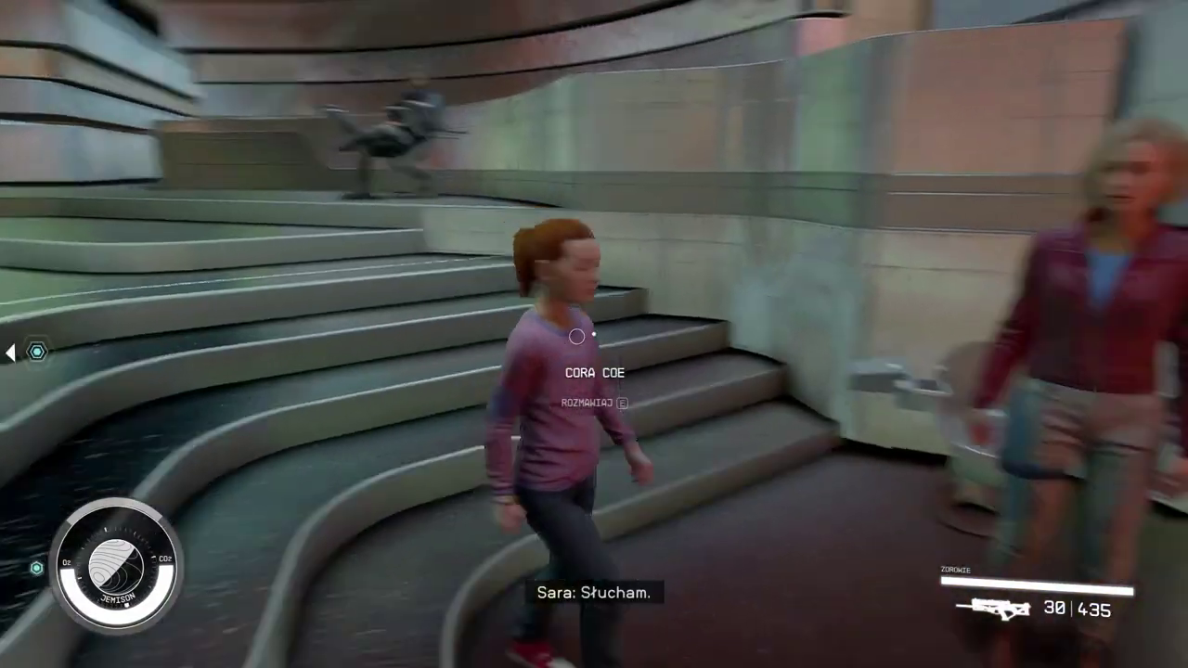
key(w)
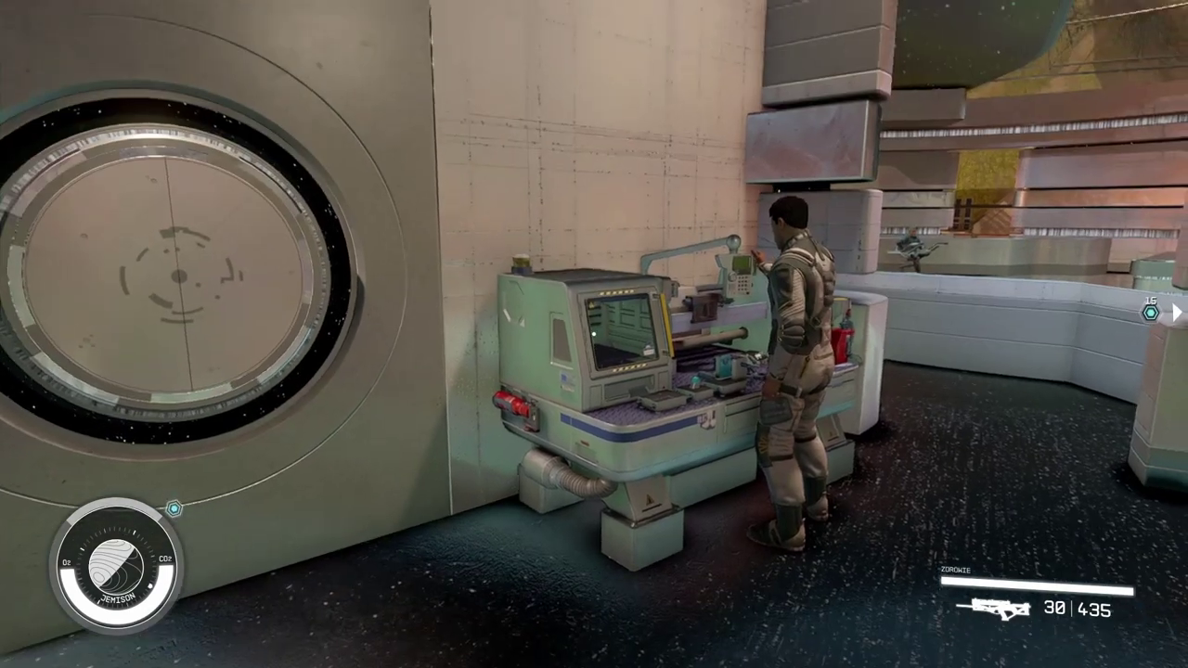
key(f)
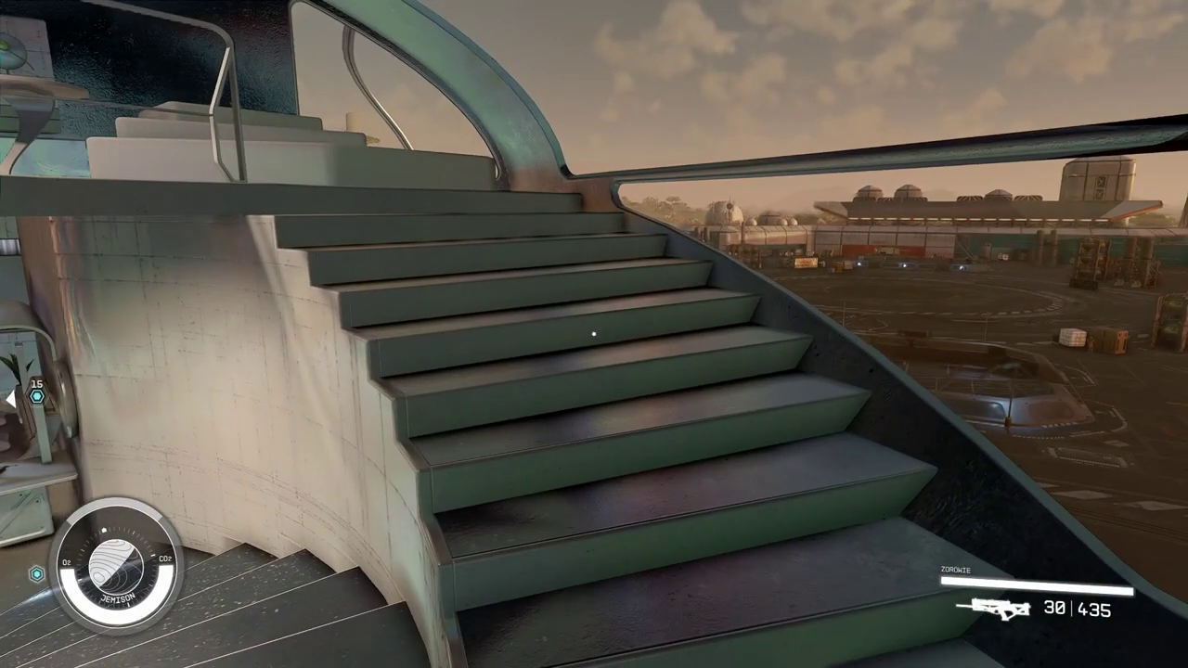
key(w)
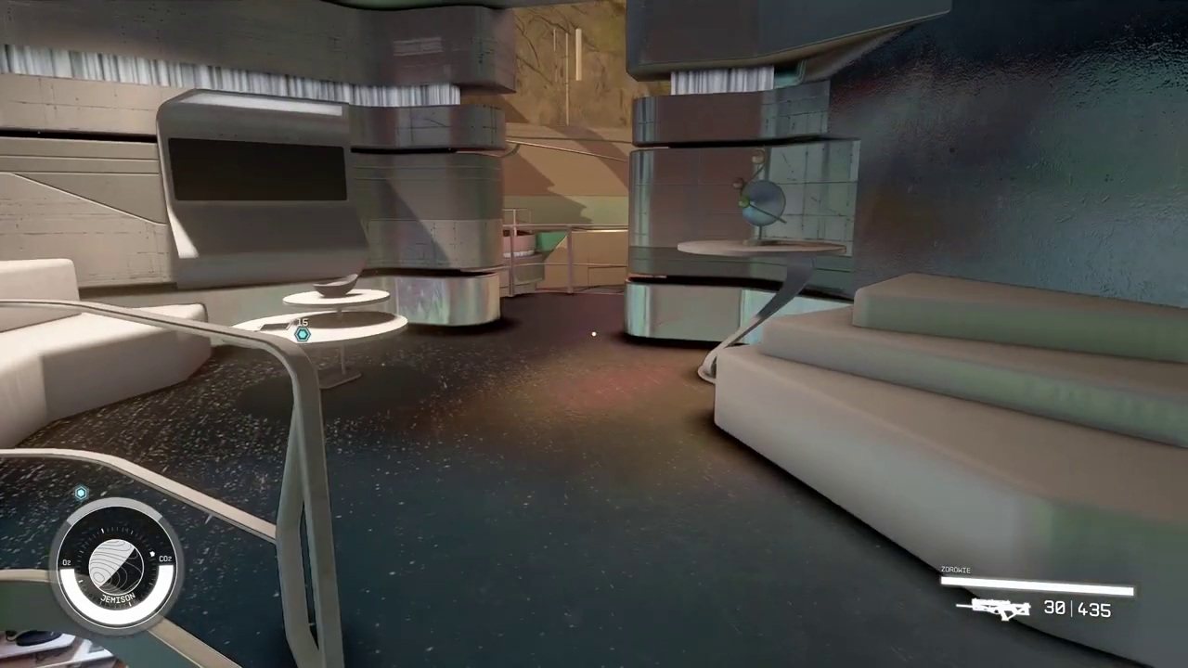
key(w)
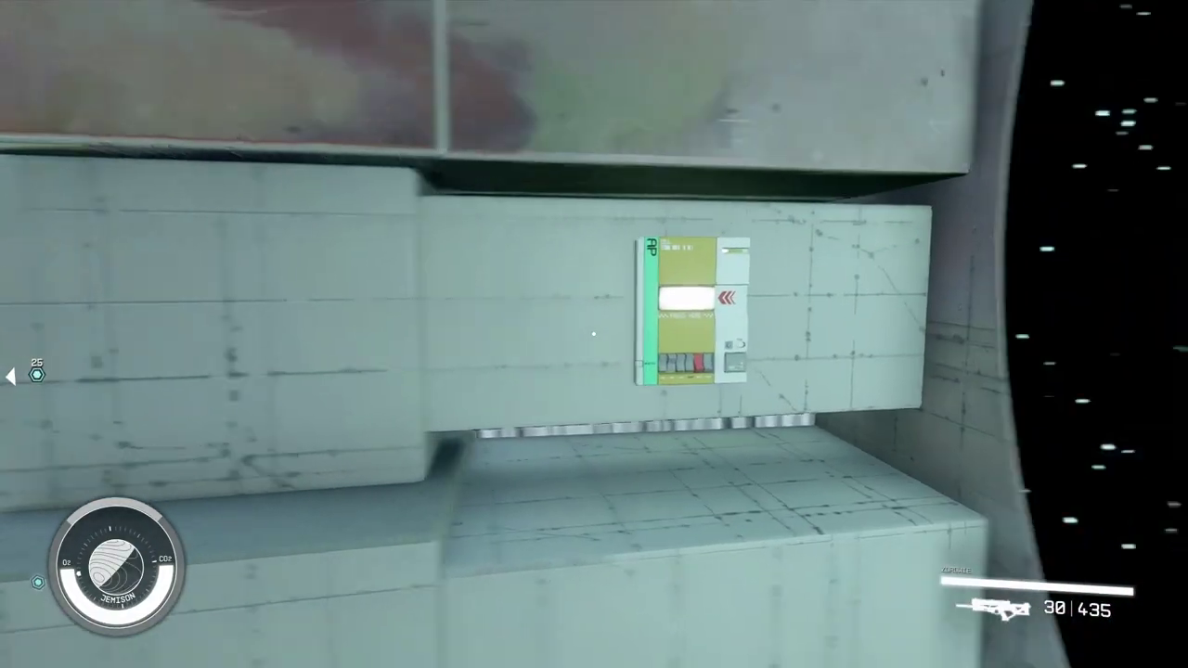
key(r)
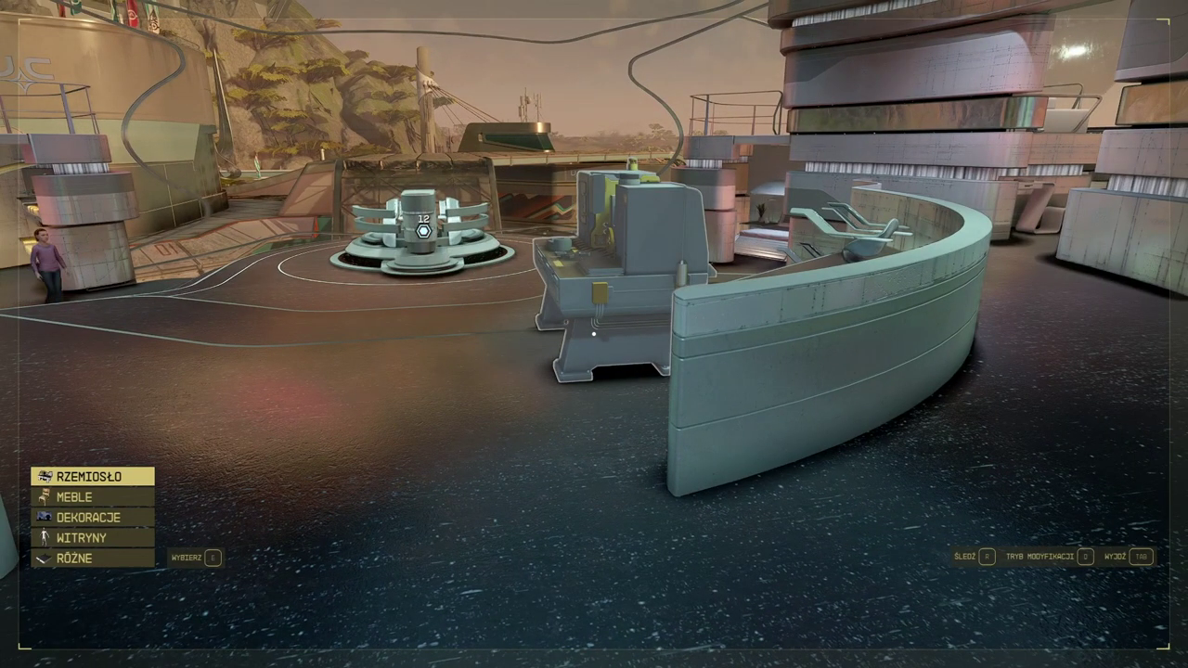
key(Tab)
key(w)
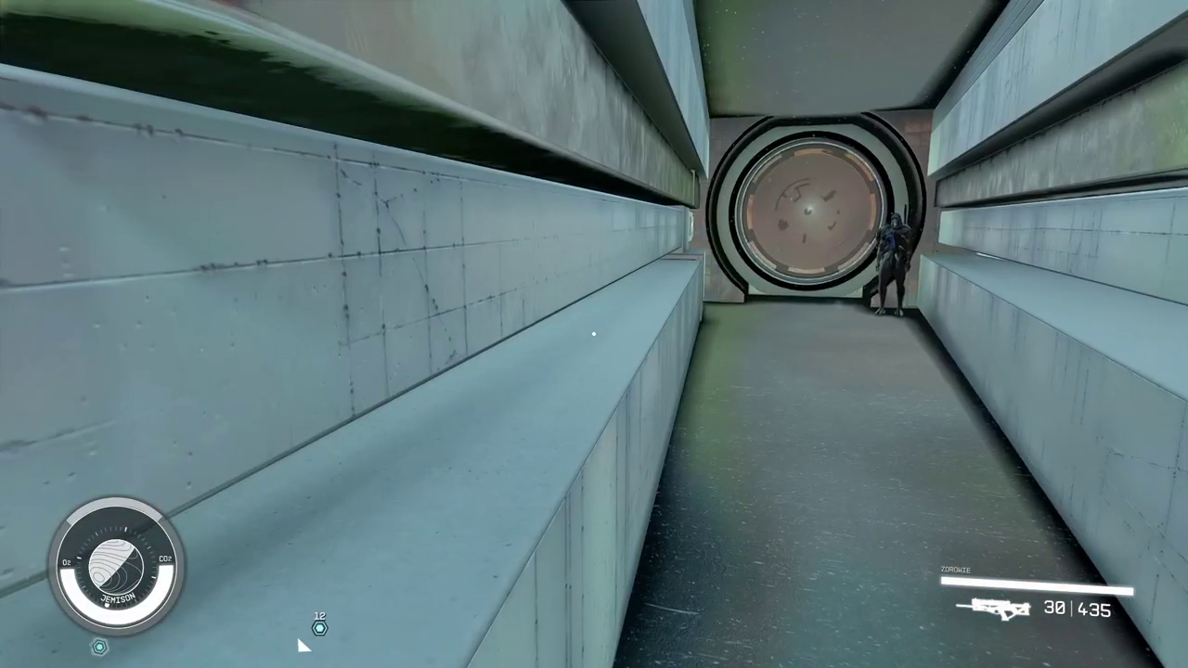
key(w)
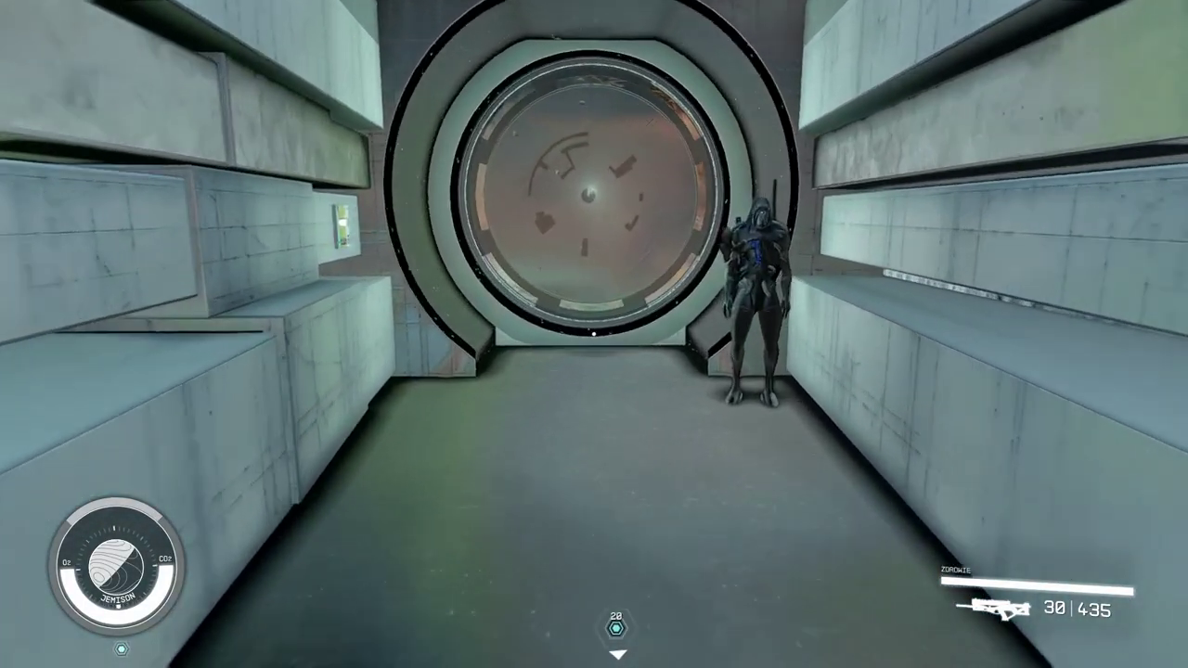
key(w)
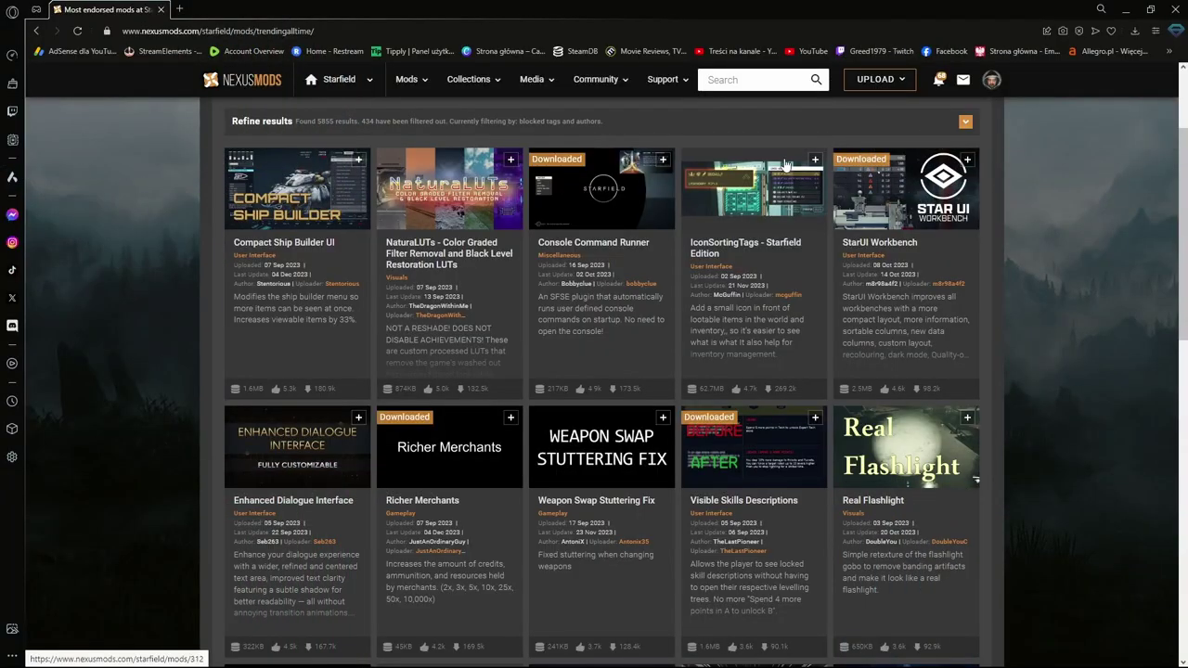
- Search the Starfield mods on Nexus Mods for "mod organizer" and open the Unofficial Starfield Plugin for Mod Organizer 2 page
click(742, 81)
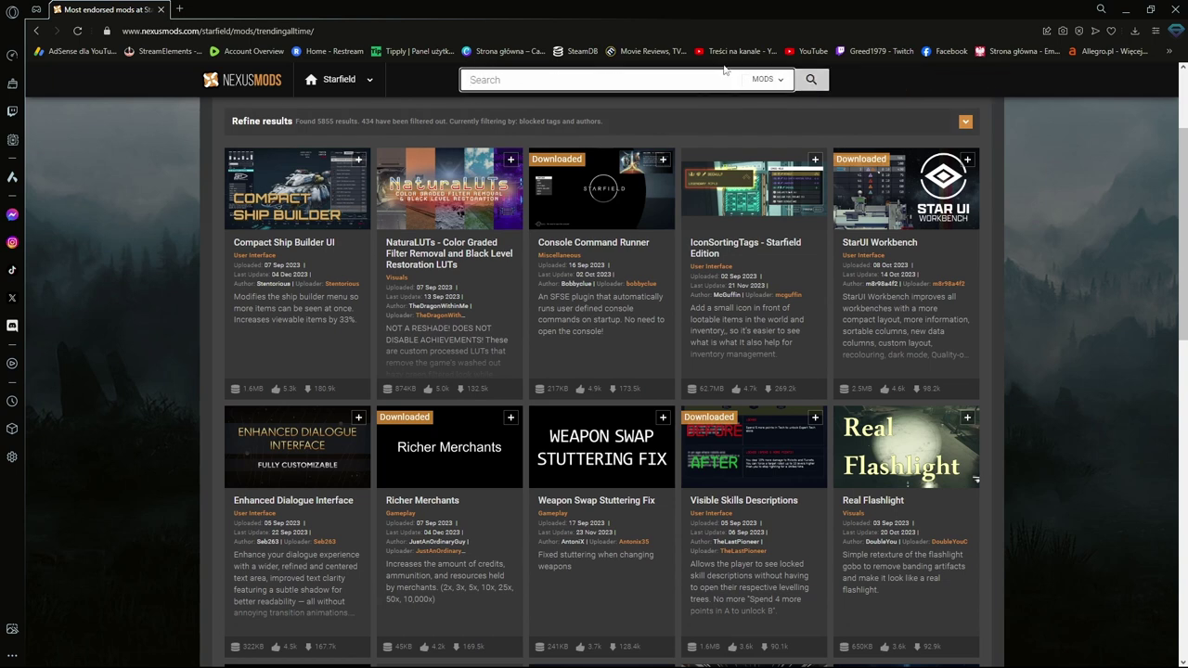
text(mod organ)
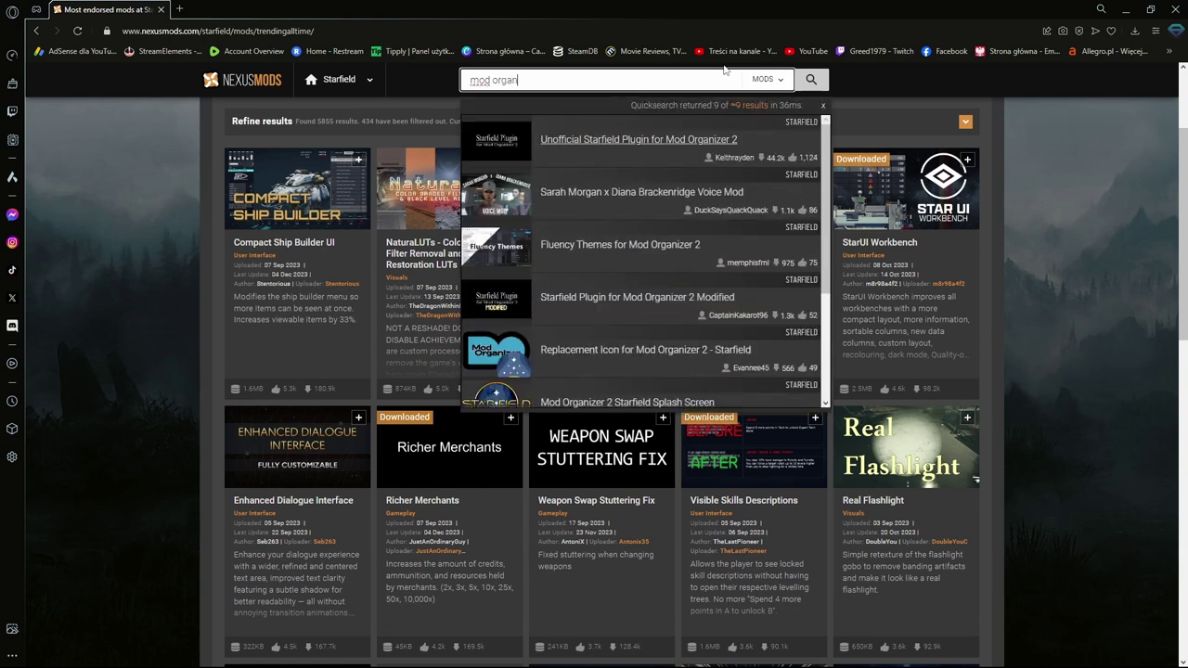
text(i)
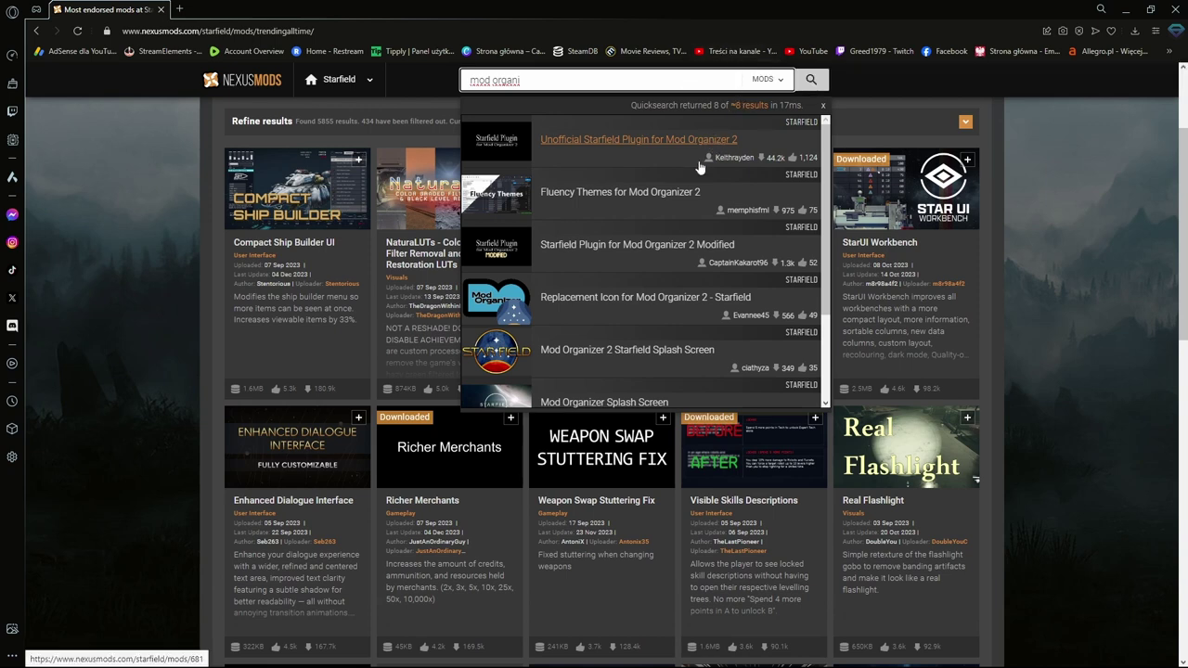
text(zer)
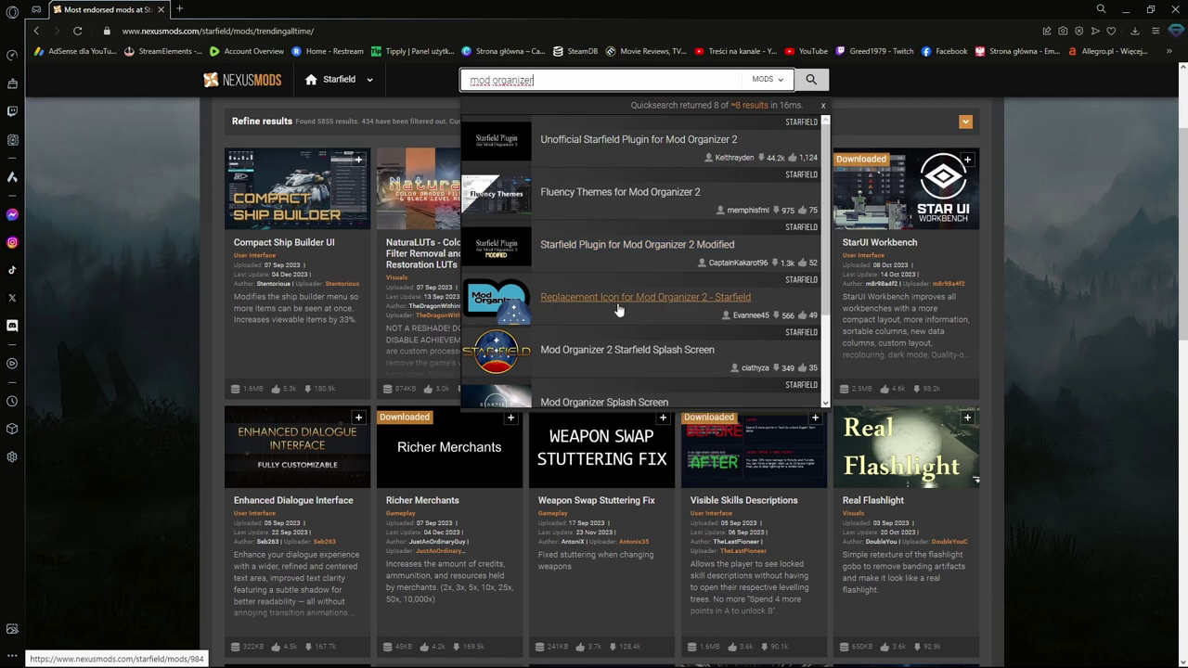
scroll(594, 320, down, 3)
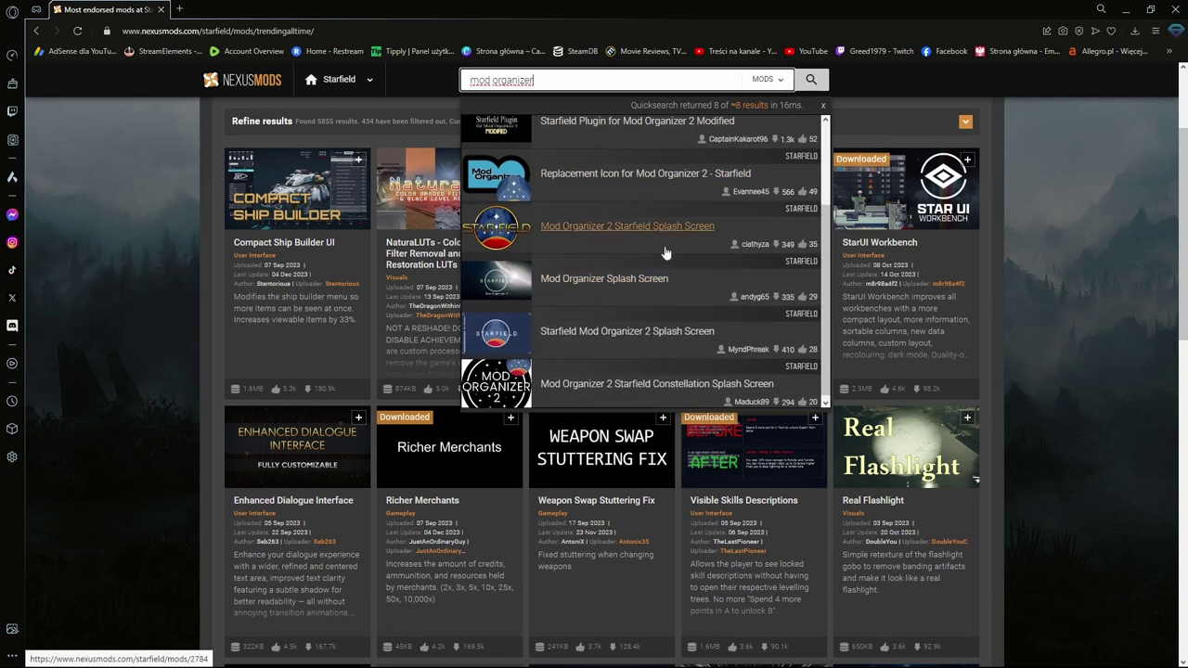
scroll(663, 290, down, 1)
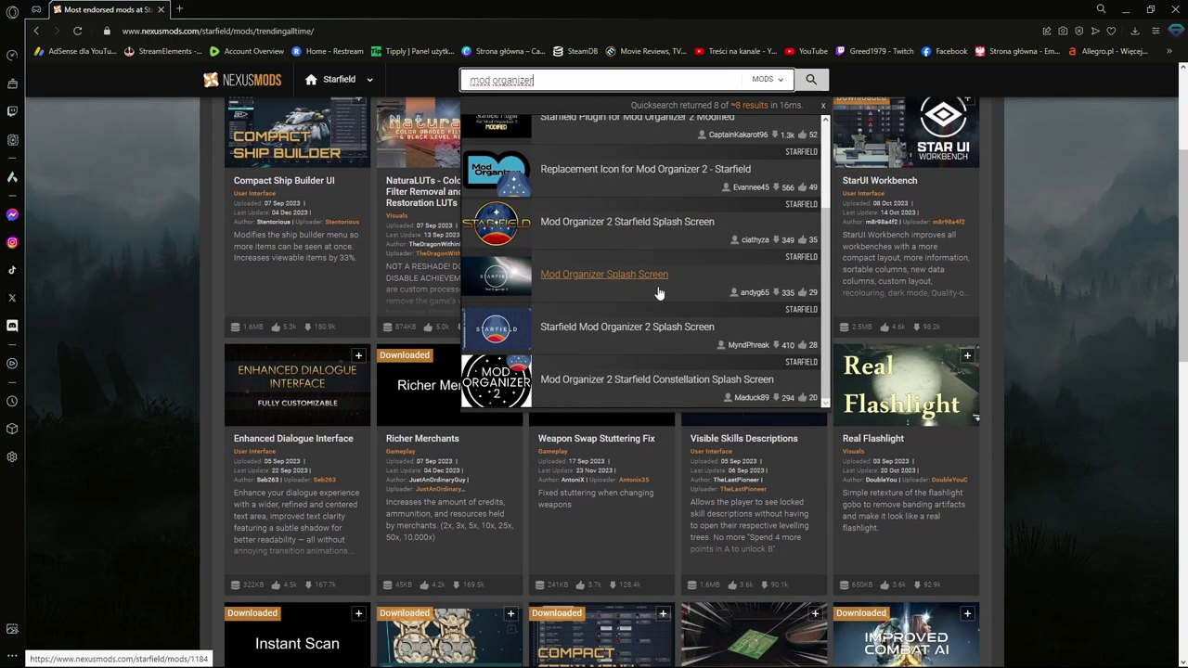
scroll(640, 371, up, 3)
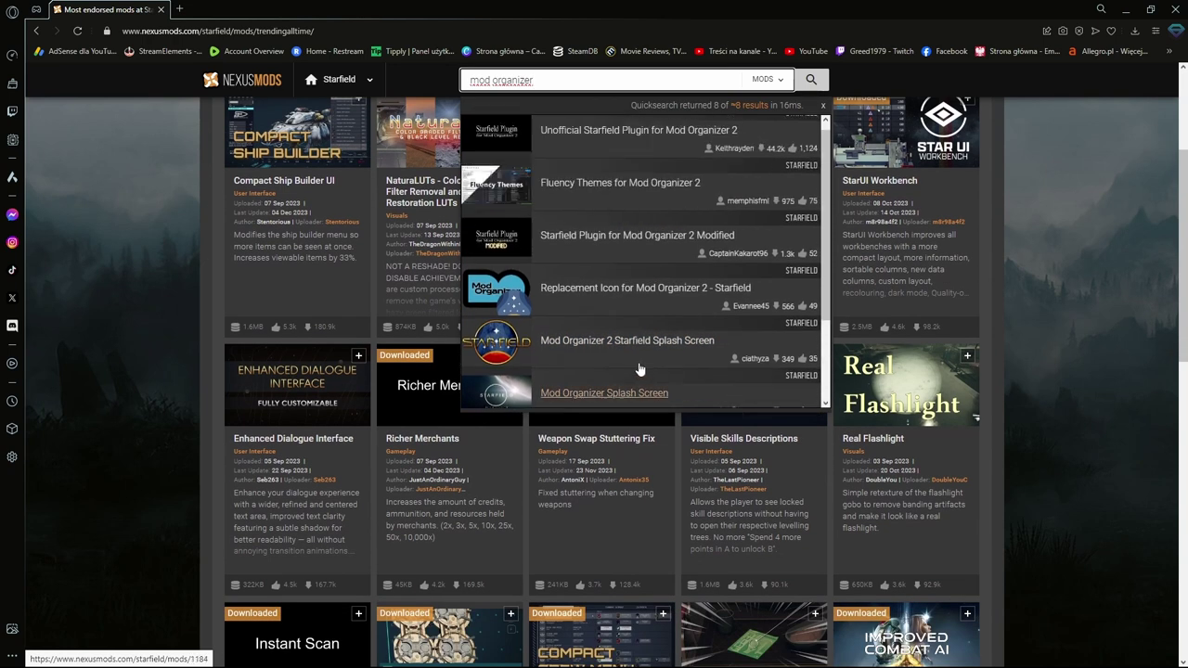
scroll(628, 373, up, 1)
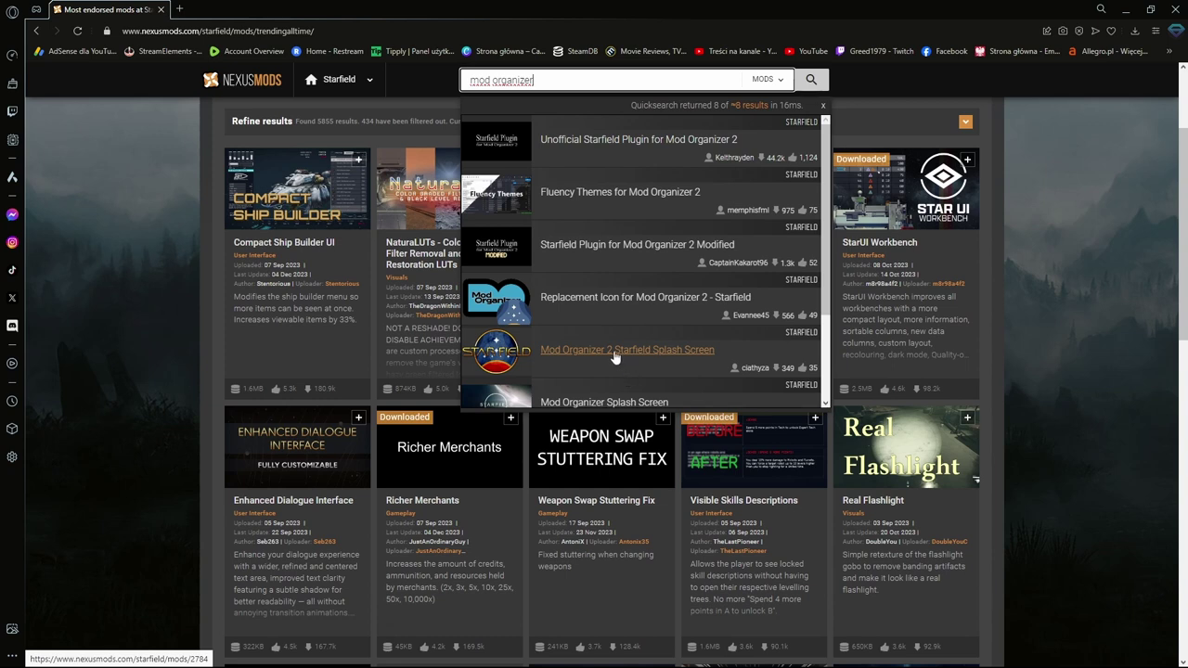
click(603, 146)
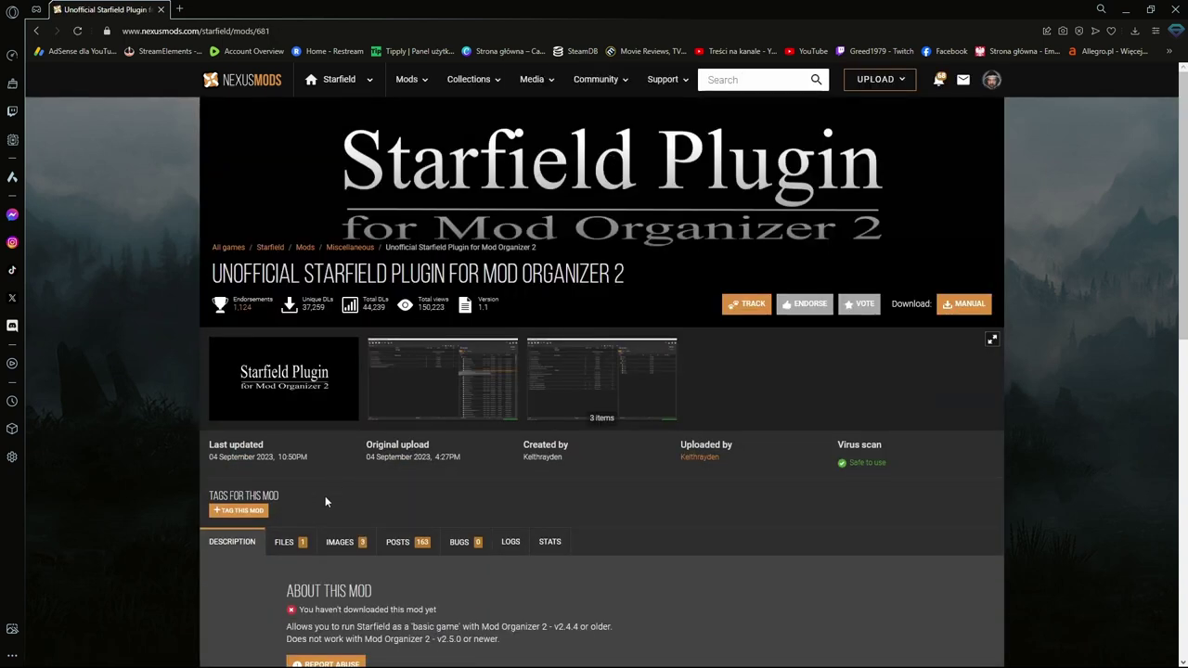
- Expand the plugin's requirements and open the Mod Organizer 2 page listed under the off-site requirements
scroll(447, 465, down, 3)
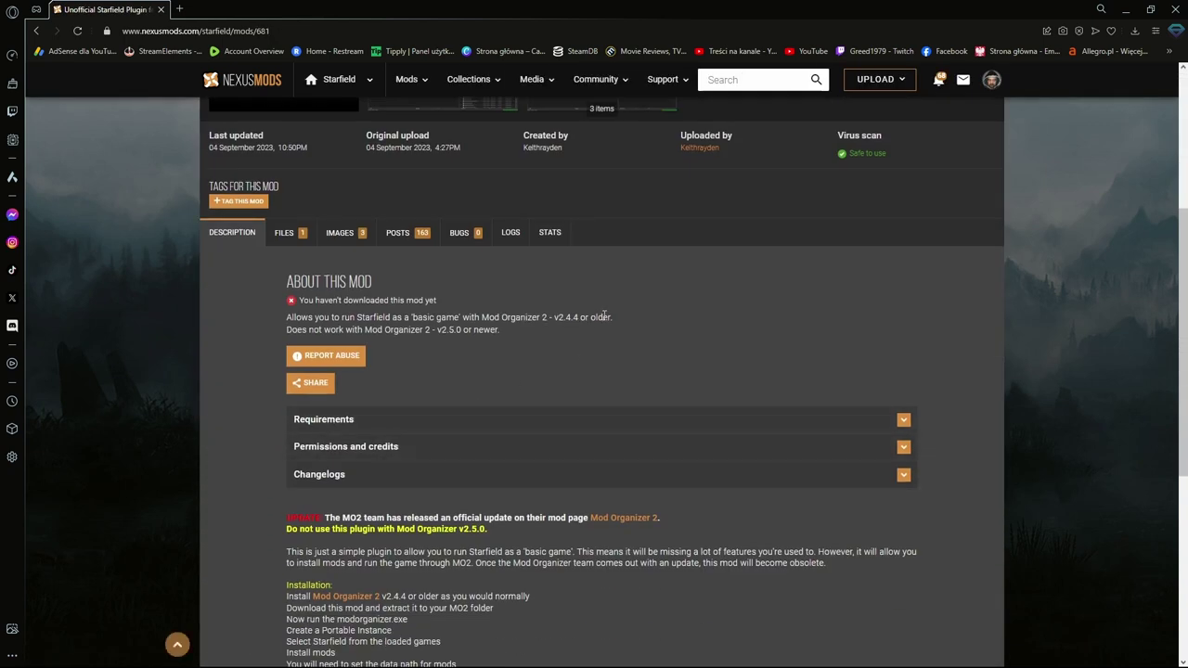
click(906, 421)
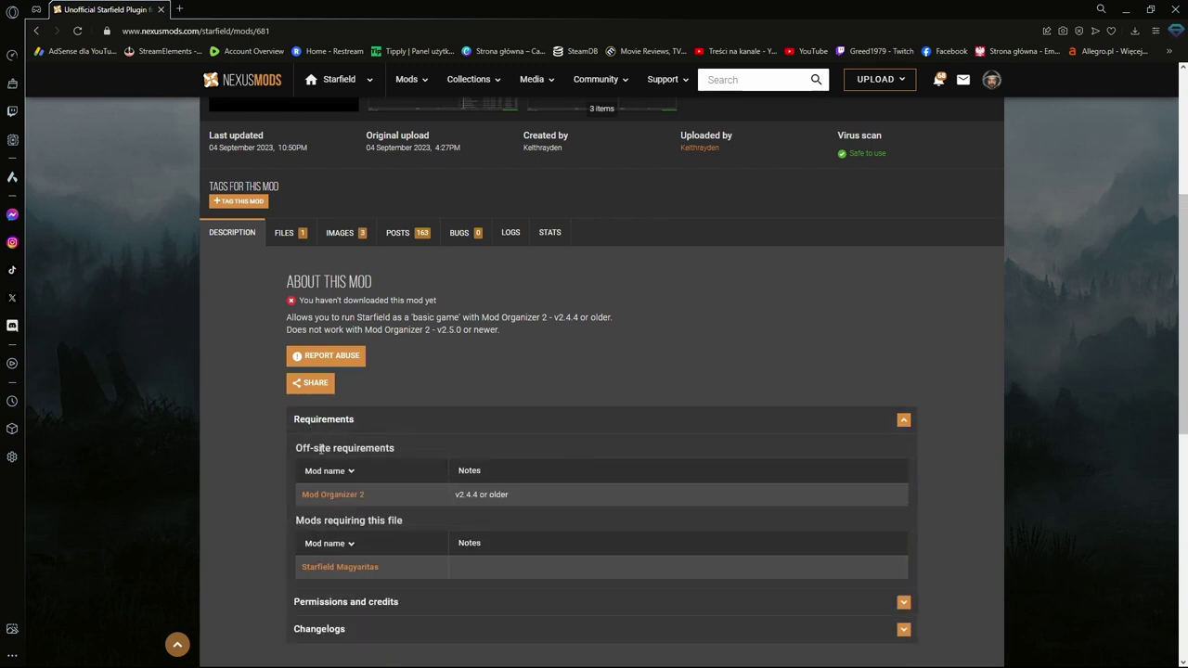
click(336, 495)
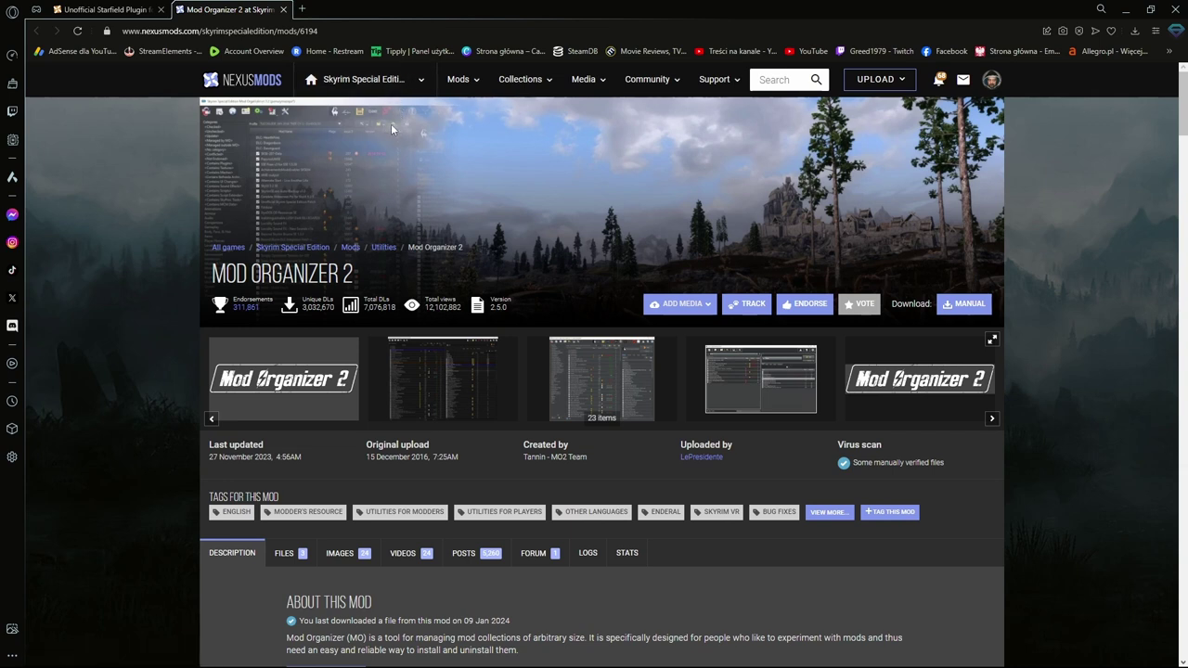
- Return to the Nexus Mods home page, search all mods for "mod organizer" and open the Mod Organizer 2 page for Skyrim Special Edition
click(252, 89)
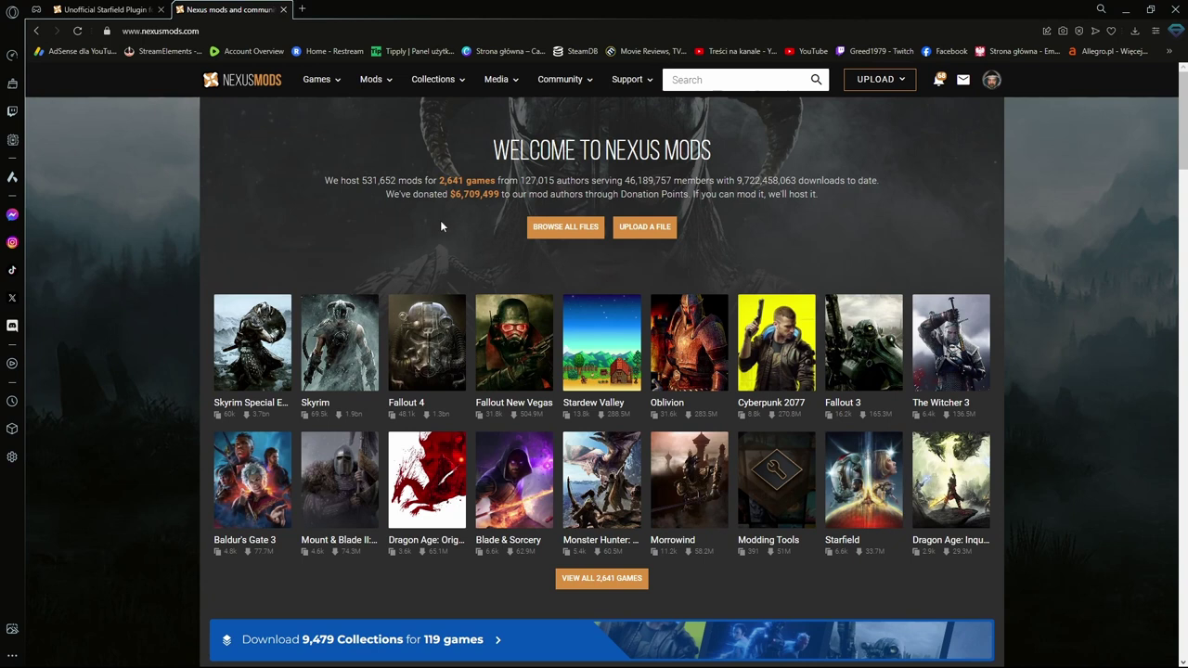
click(733, 80)
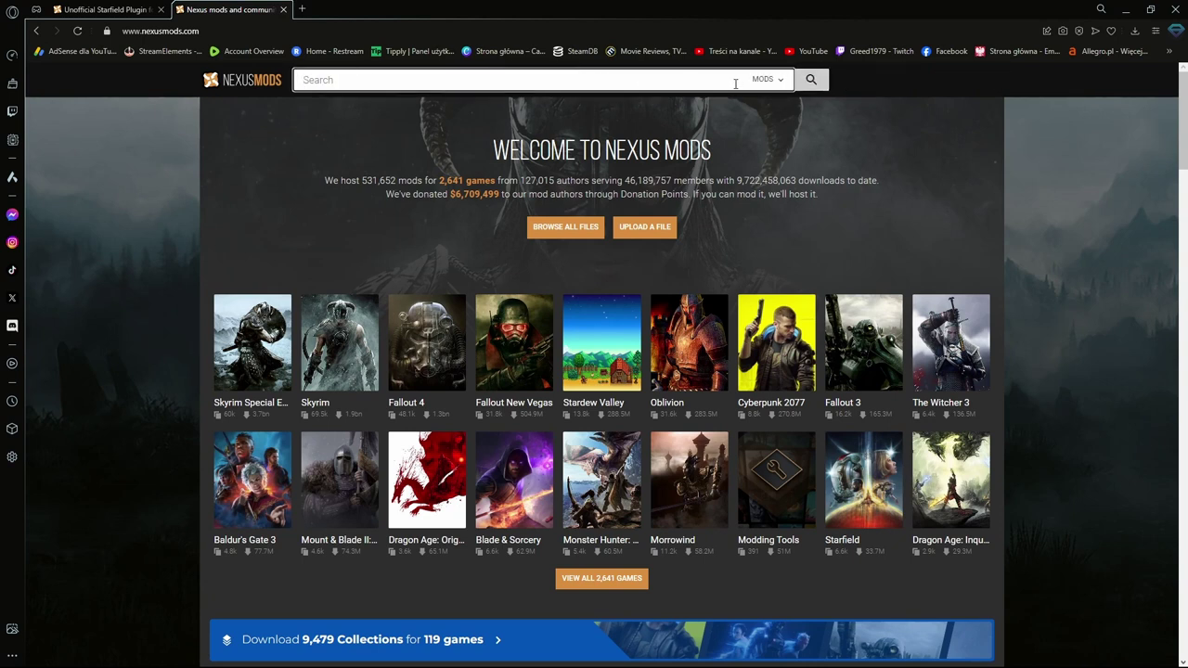
text(mod orga)
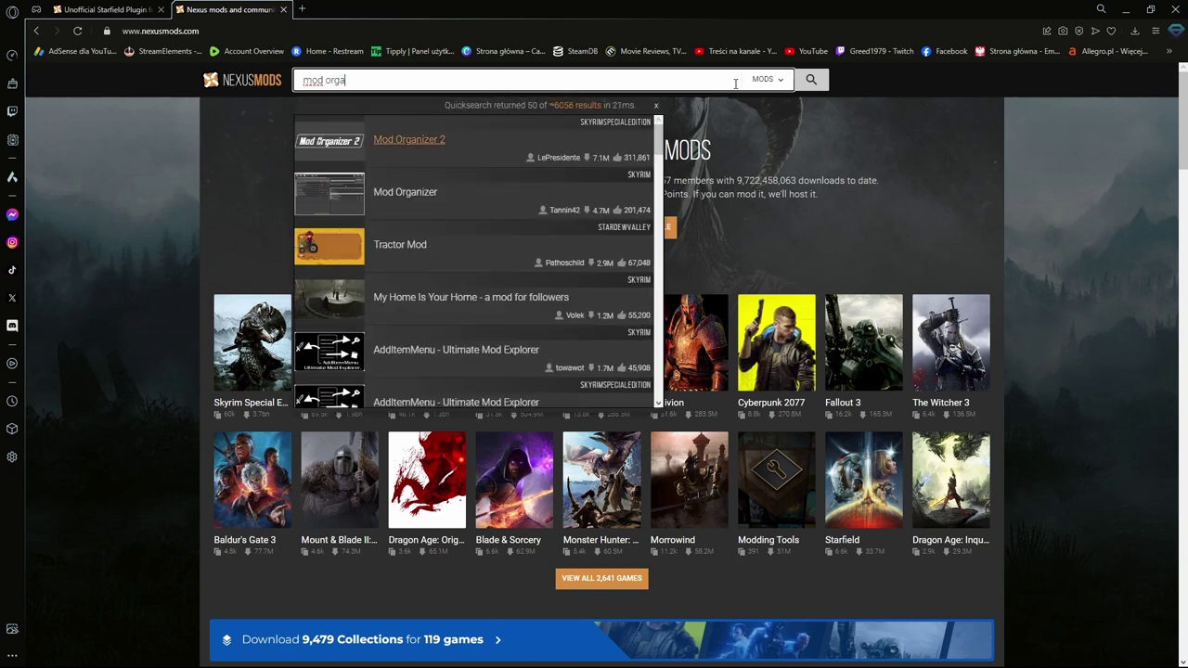
text(nizer)
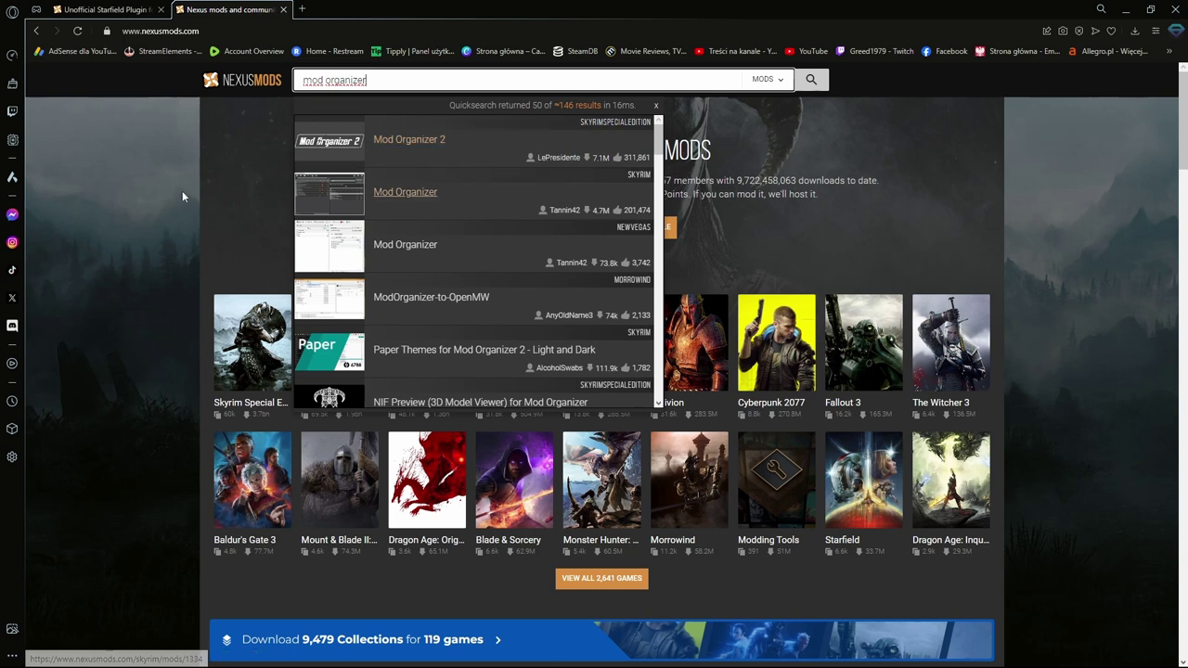
key(Down)
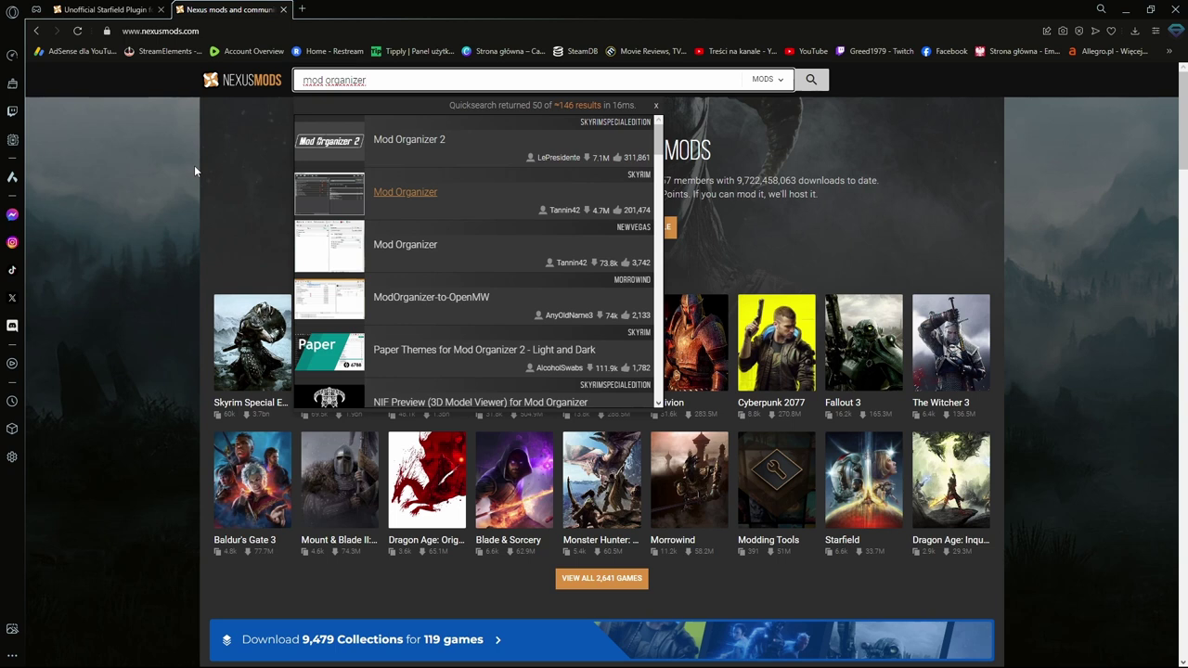
click(398, 142)
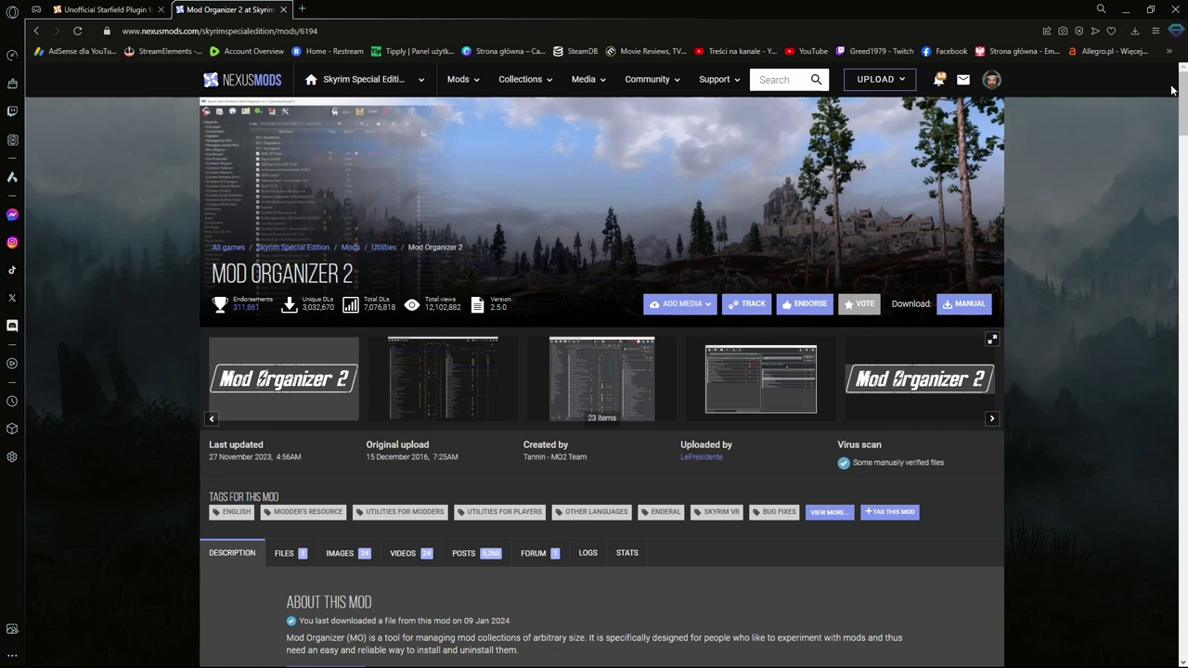
- Close the browser and the Downloads folder window, and maximize the Mod Organizer window managing Starfield
click(1173, 9)
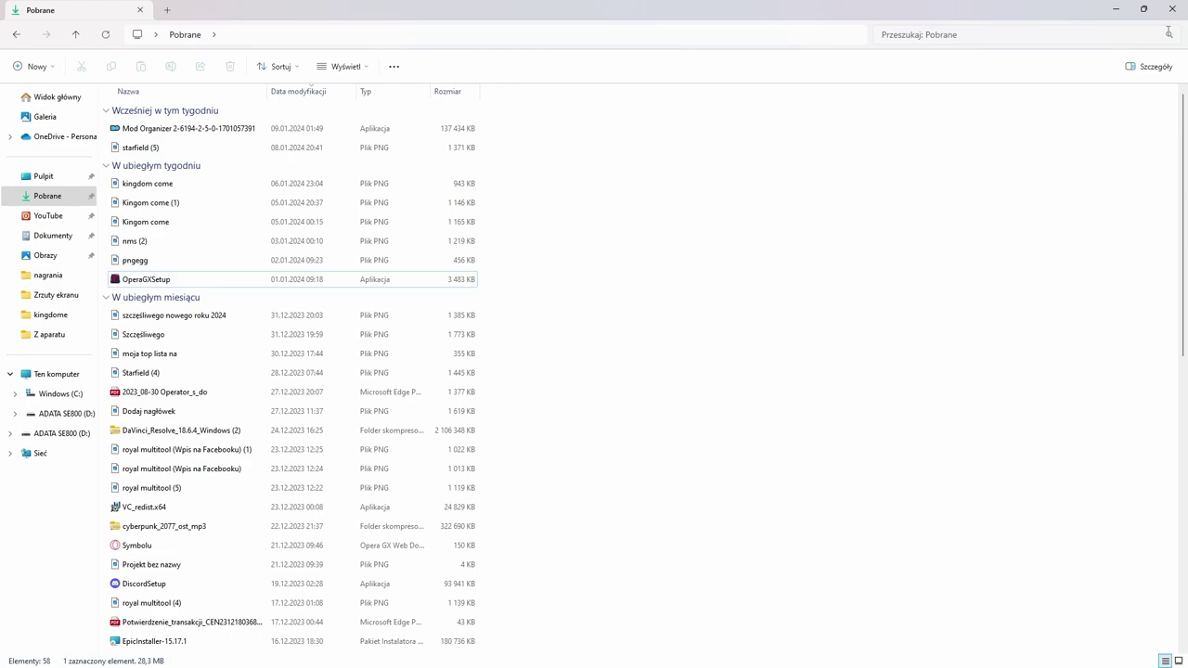
click(1172, 8)
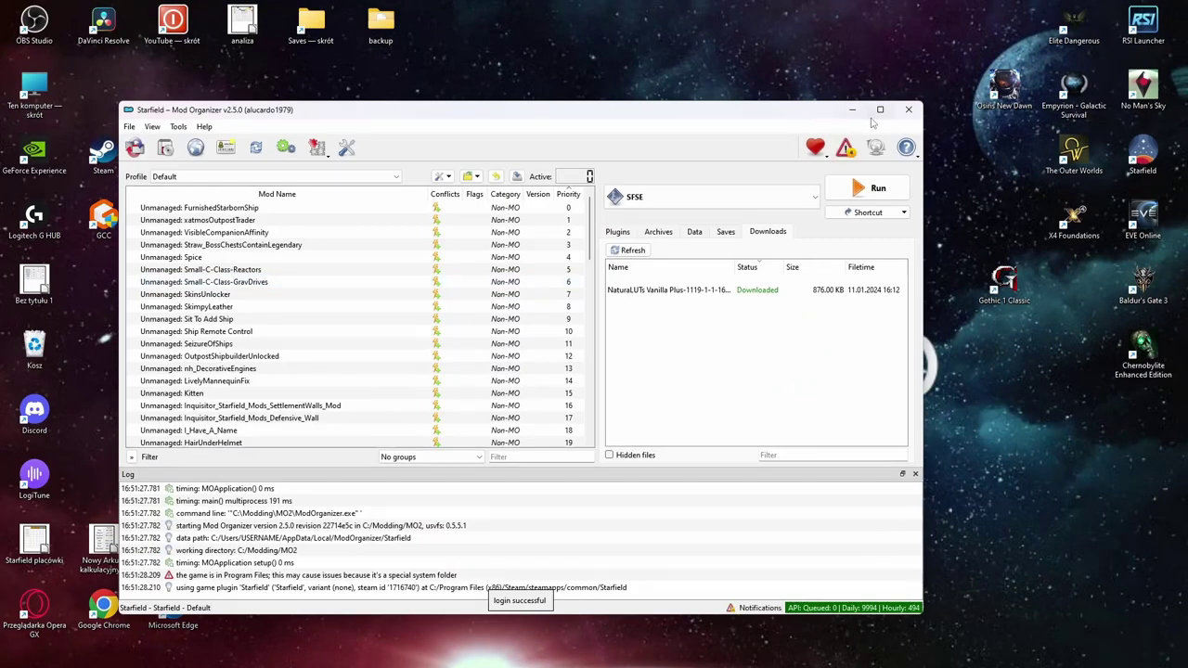
click(880, 110)
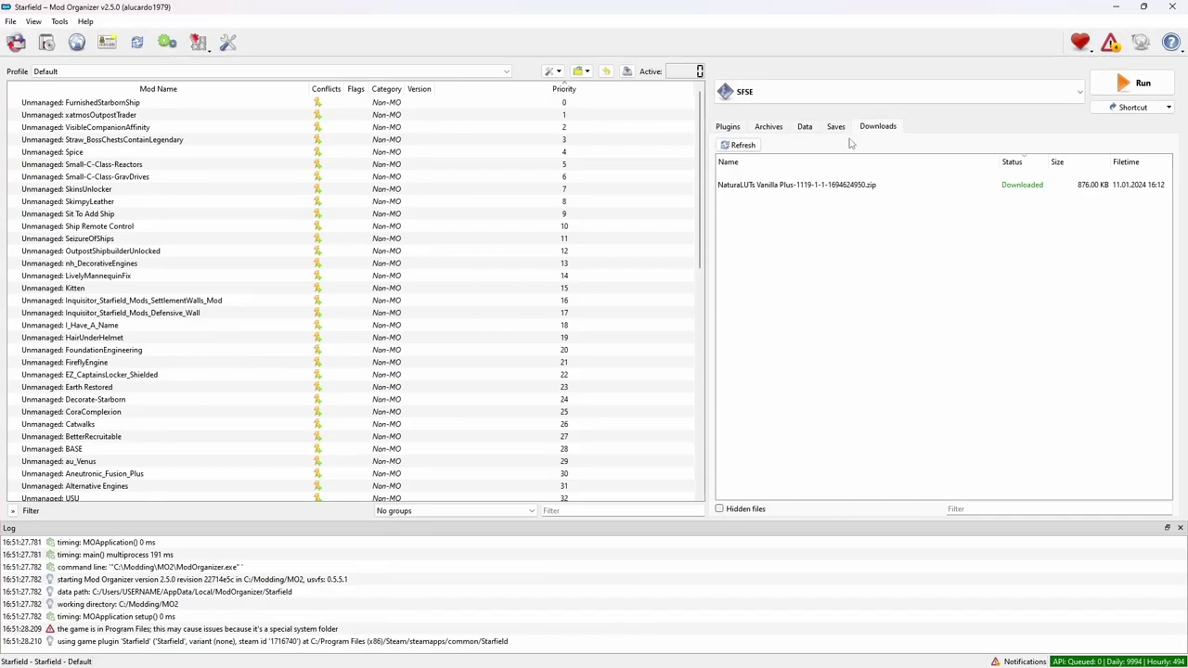
- View the Starfield plugin list and the Nexus connection settings, closing the settings without changes
click(729, 128)
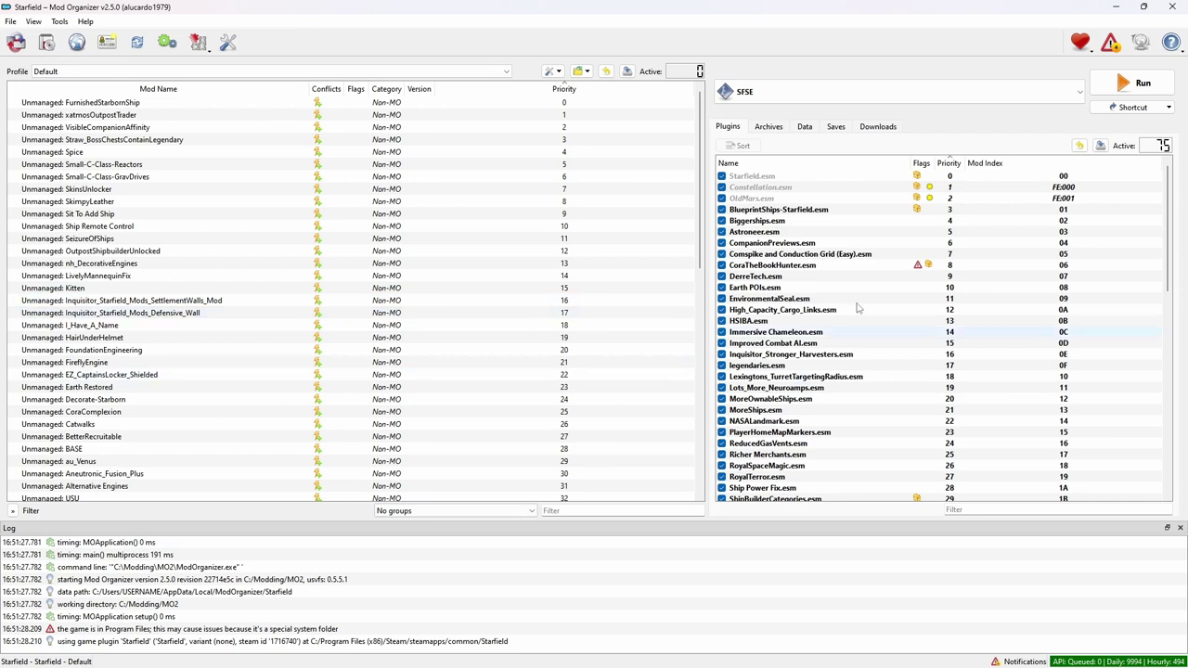
click(228, 42)
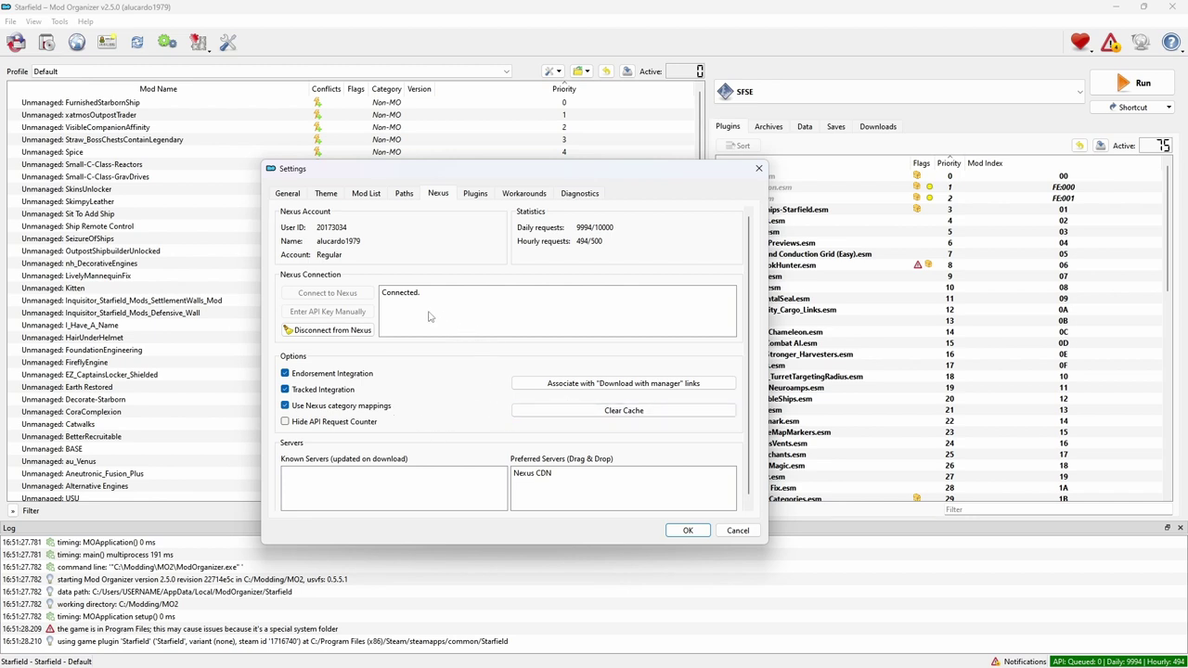
click(758, 168)
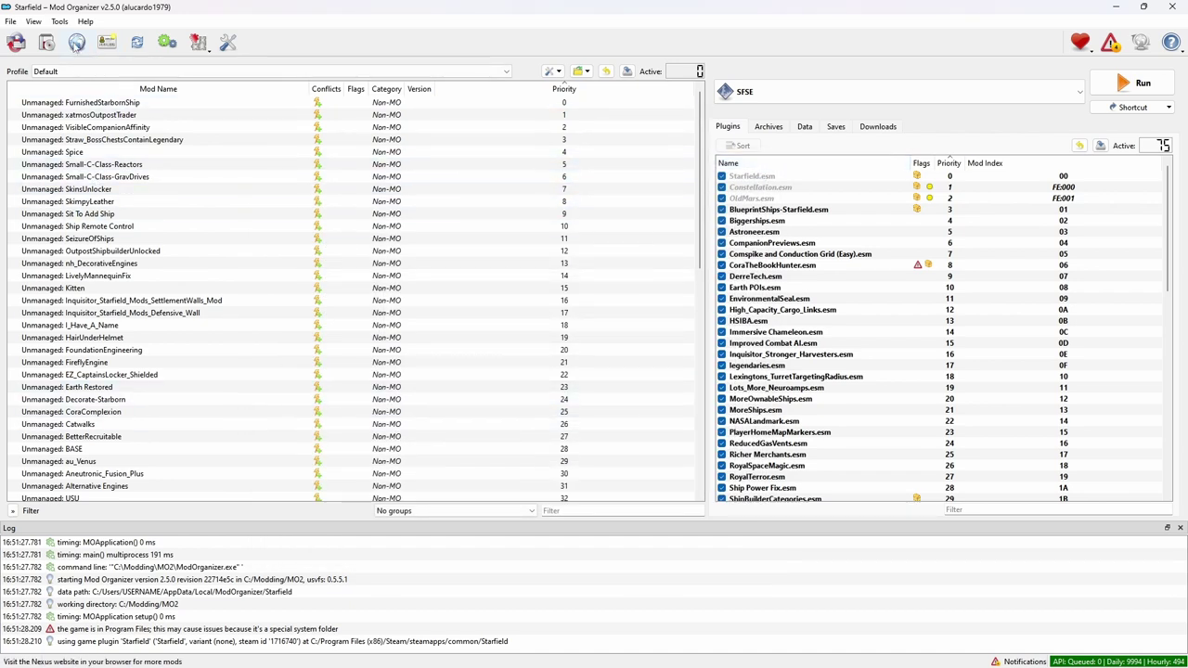
- Visit the Starfield Nexus site from Mod Organizer and open the Enhanced Outfits - Tank Tops and Denims (Standalone) mod page
click(889, 130)
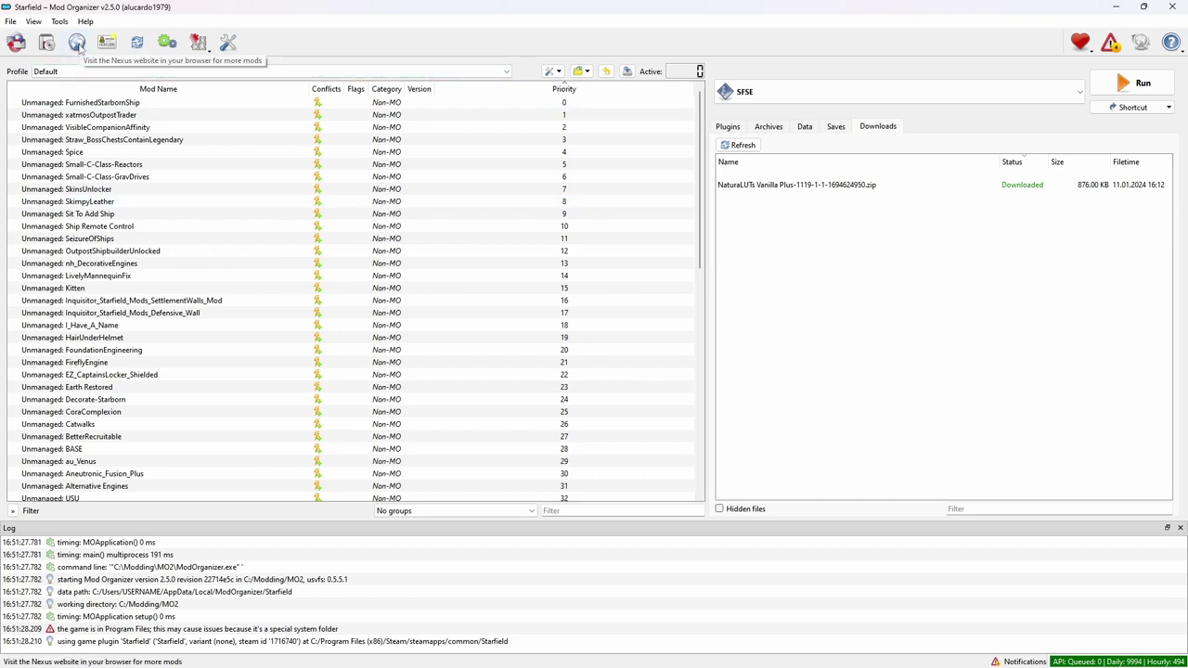
click(77, 42)
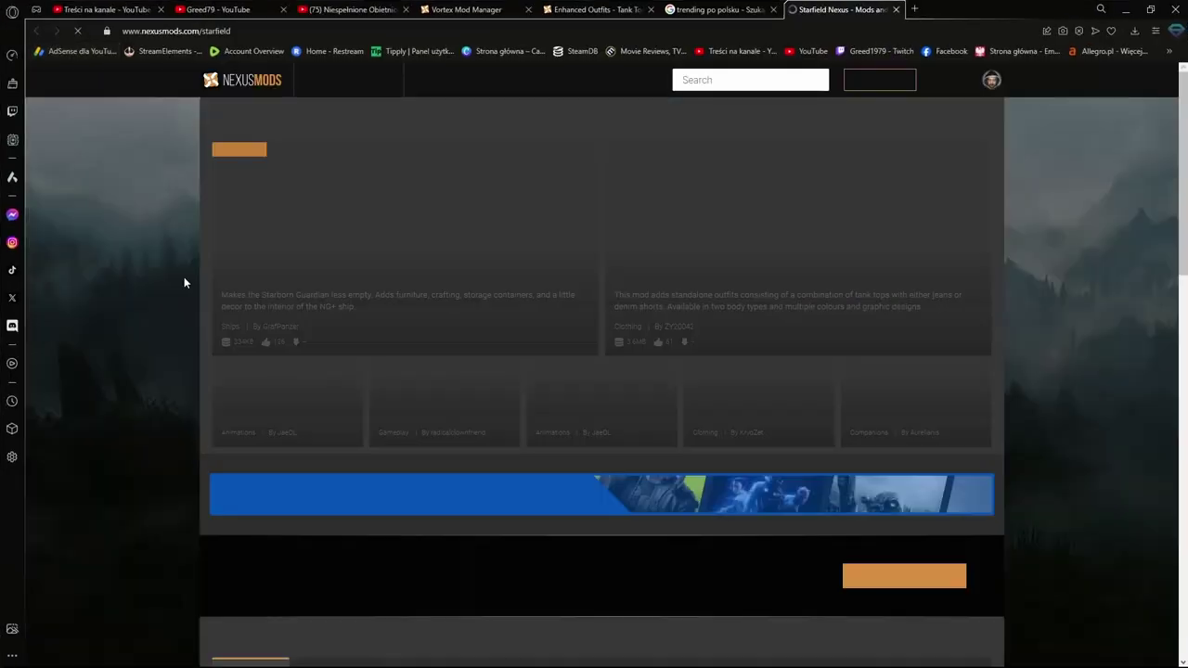
scroll(464, 297, down, 3)
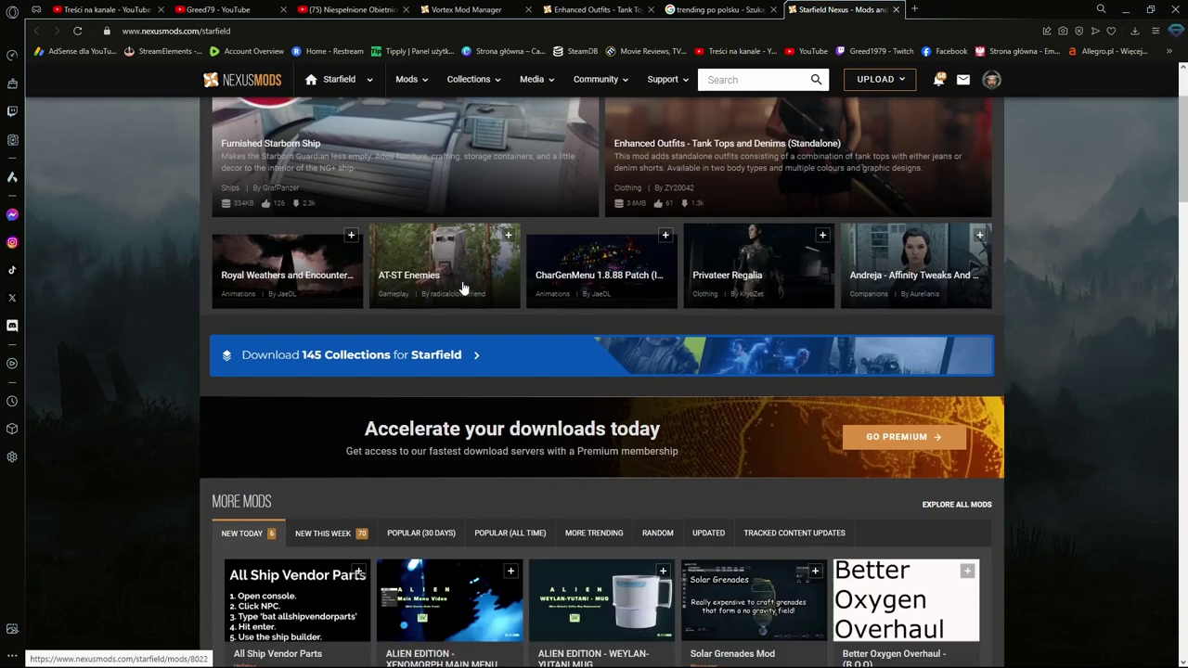
scroll(461, 287, up, 1)
scroll(459, 283, up, 2)
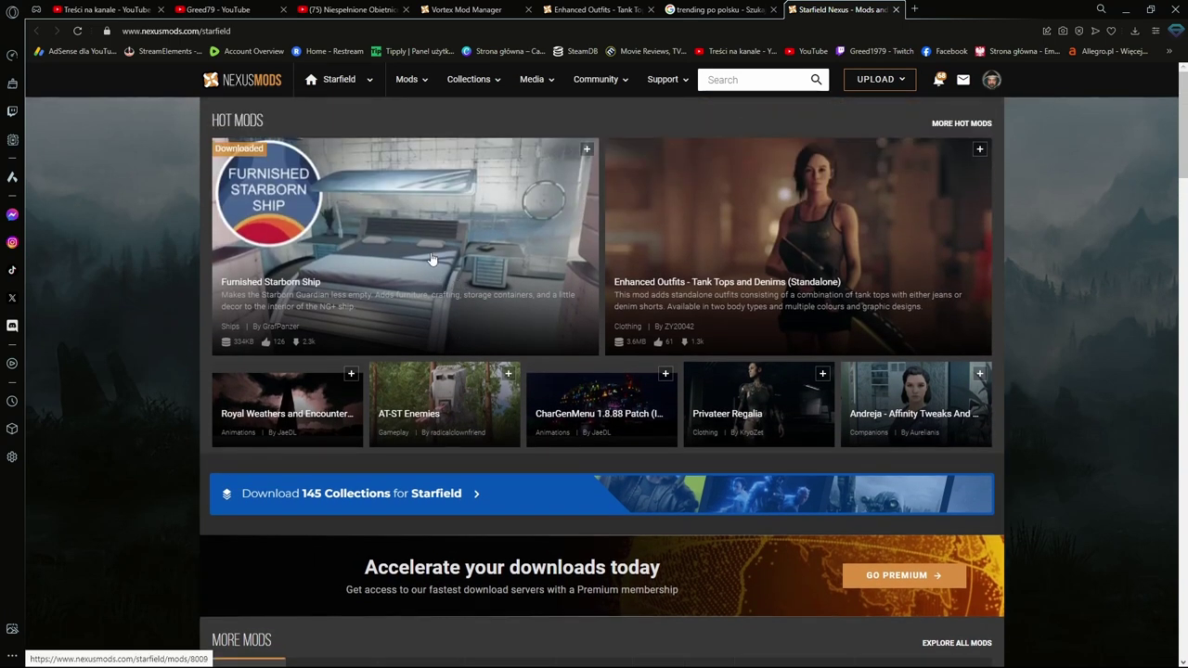
click(745, 250)
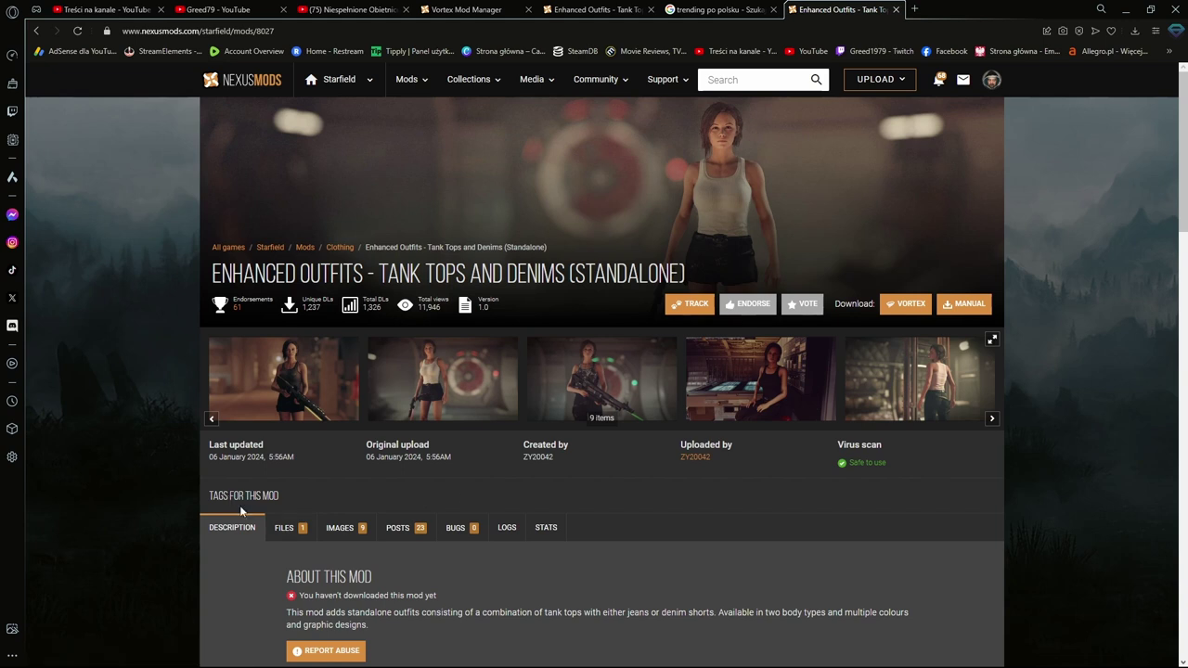
- Download the main file ZY3 Tank Tops and Denims to the mod manager using the free slow download
scroll(463, 538, down, 1)
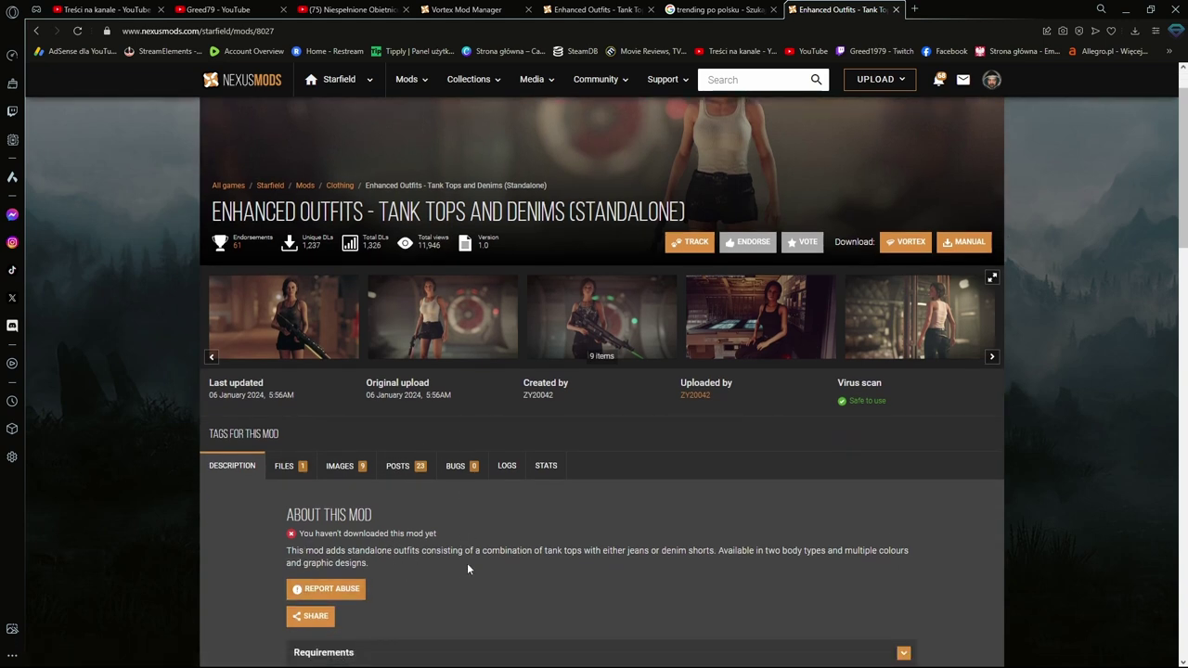
scroll(613, 516, down, 2)
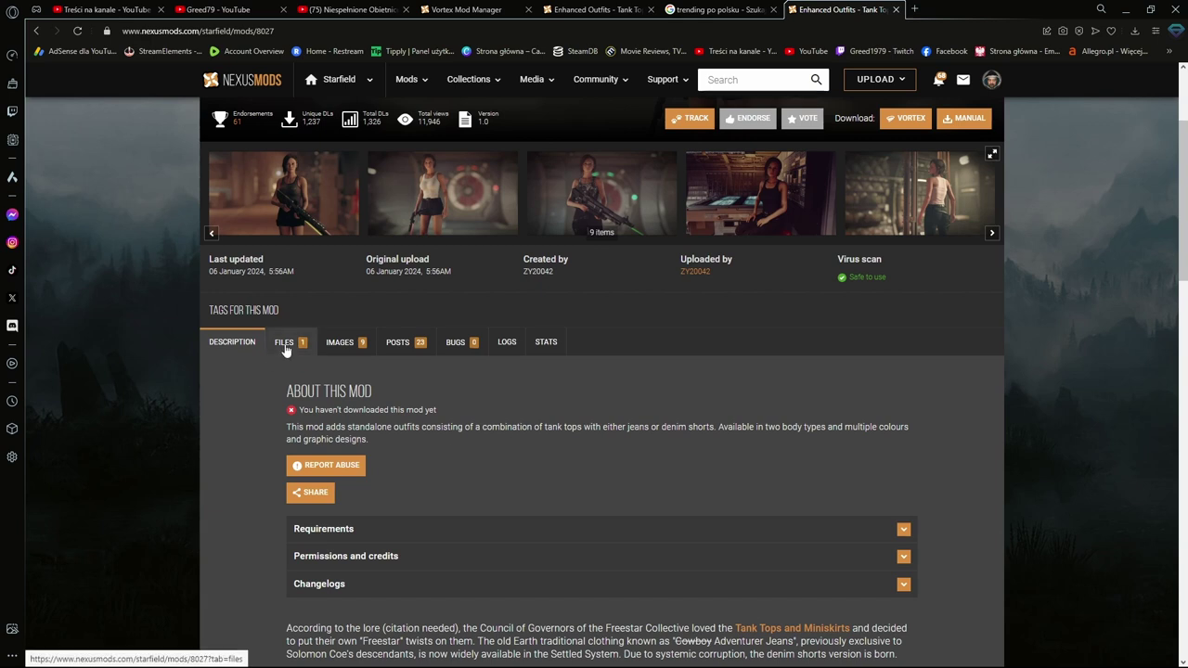
click(284, 354)
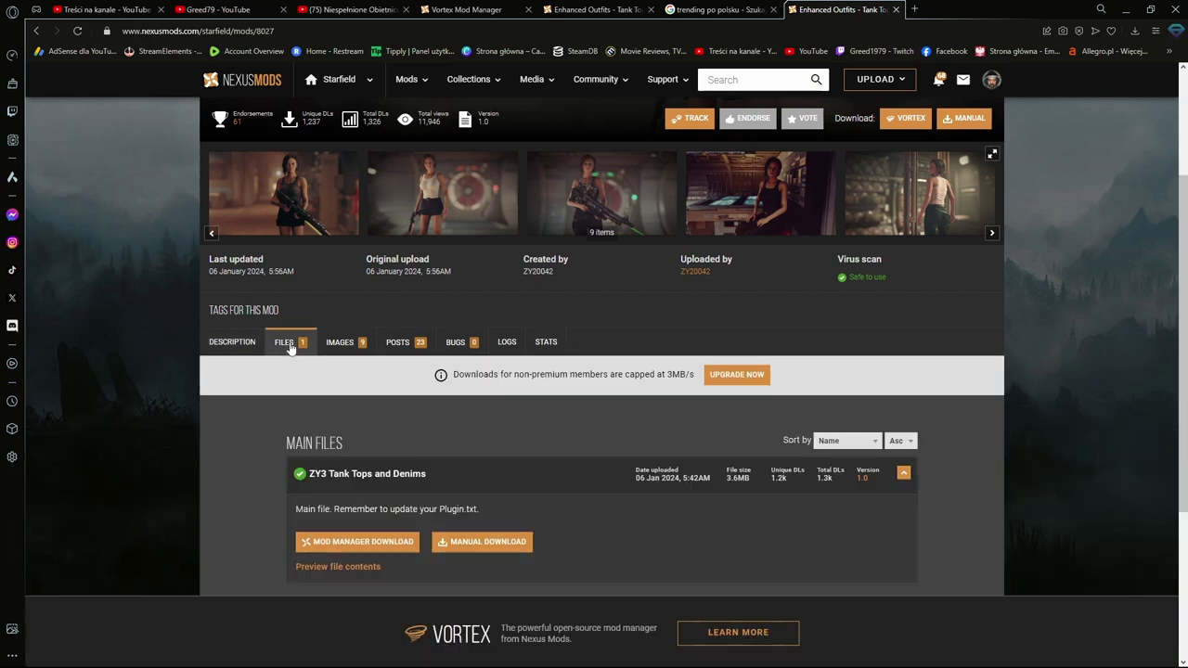
click(345, 546)
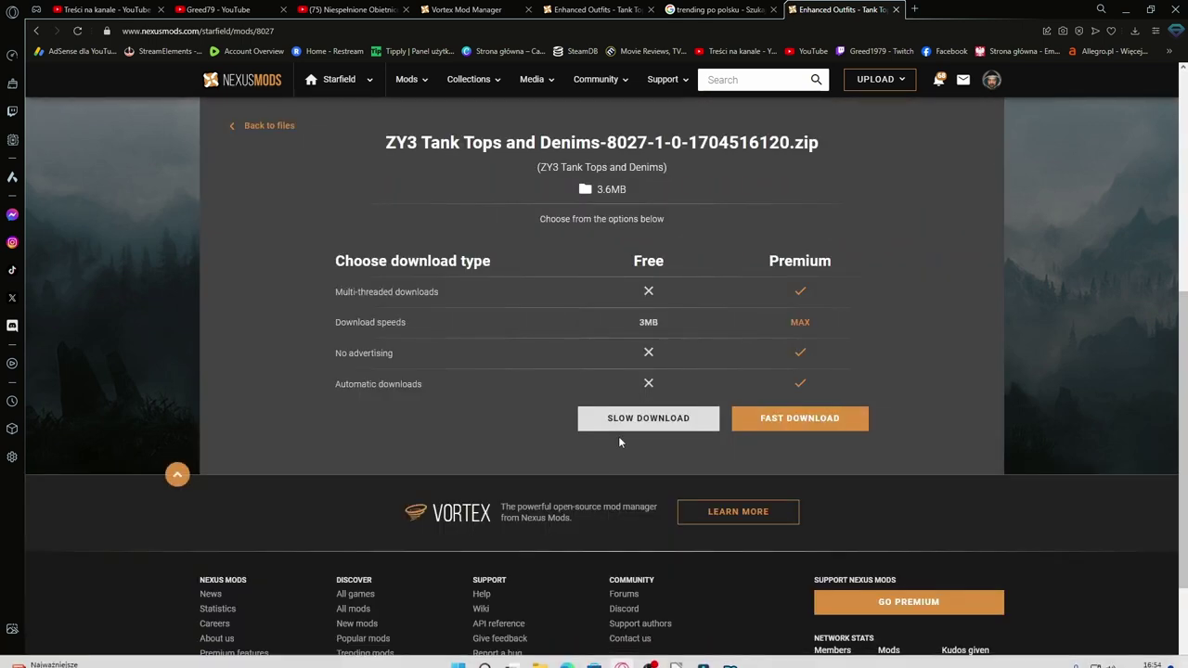
click(625, 419)
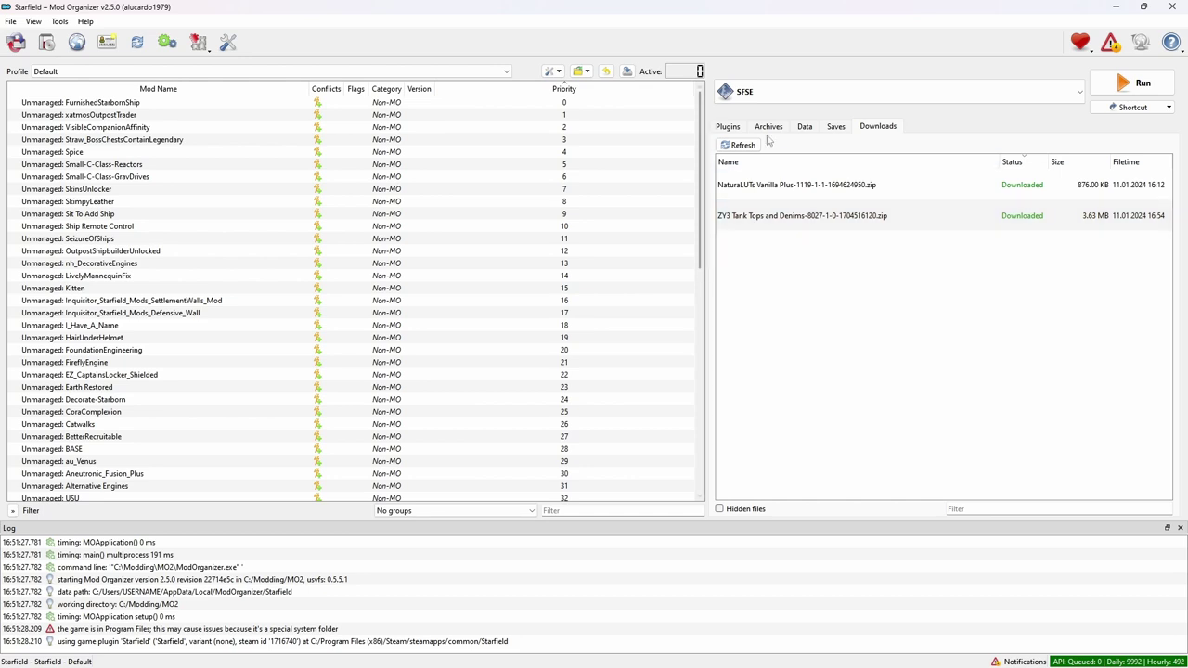
- Examine the full plugin list and its load order in Mod Organizer
click(729, 127)
scroll(816, 362, down, 15)
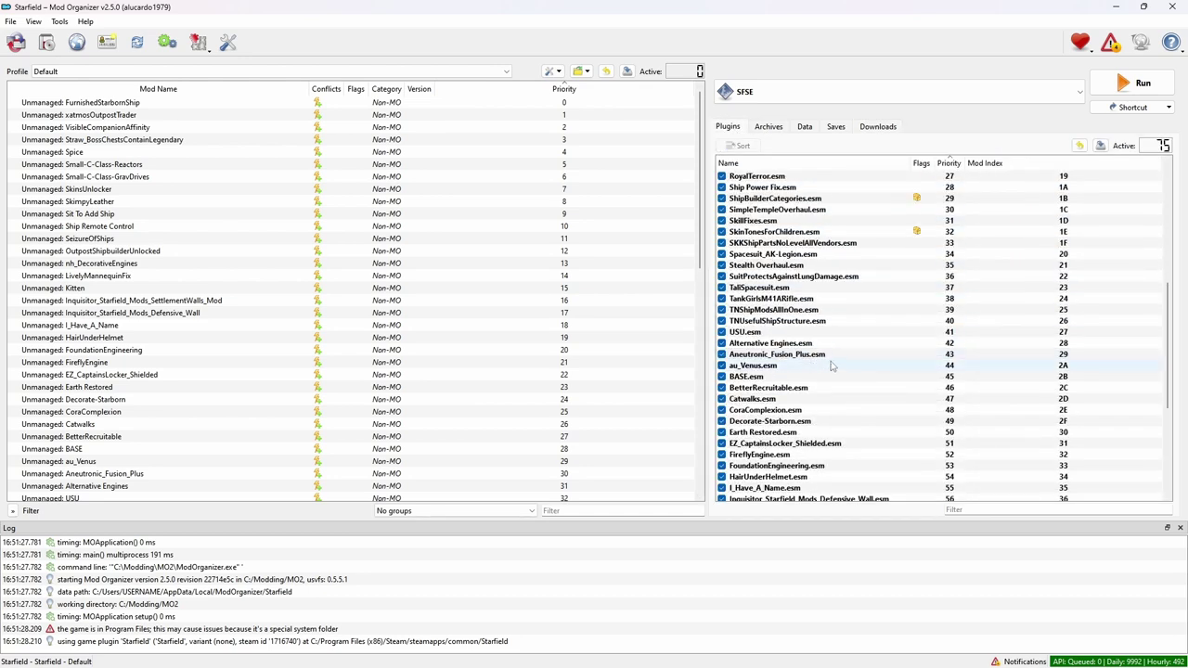
scroll(829, 363, up, 15)
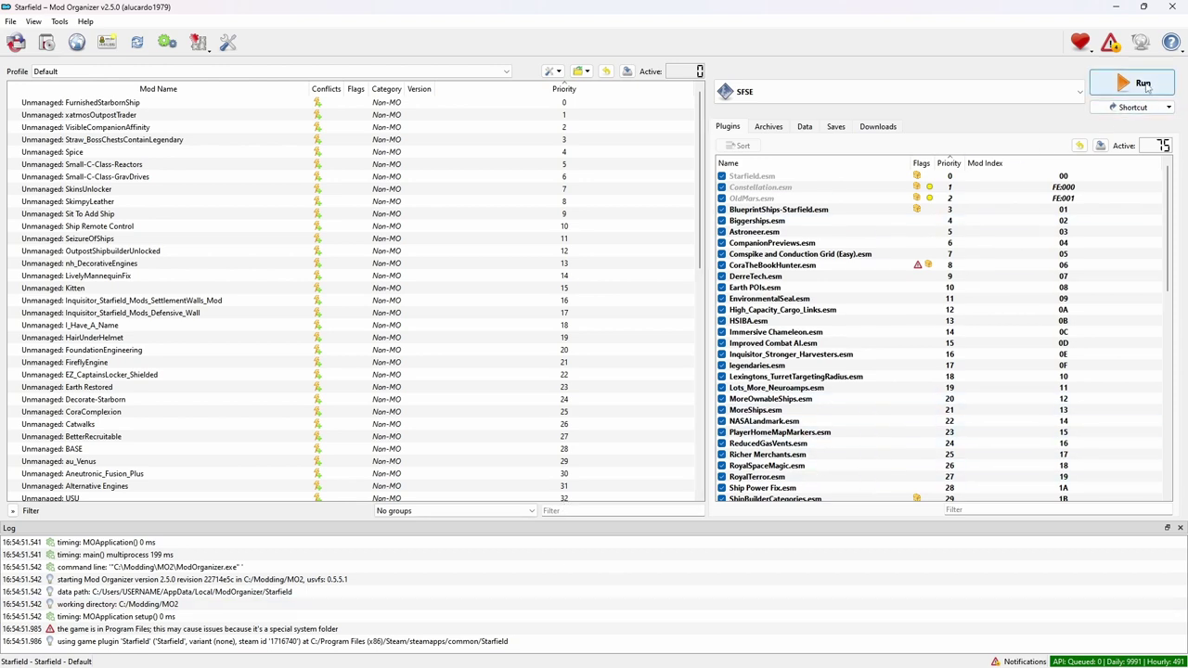
double_click(1009, 9)
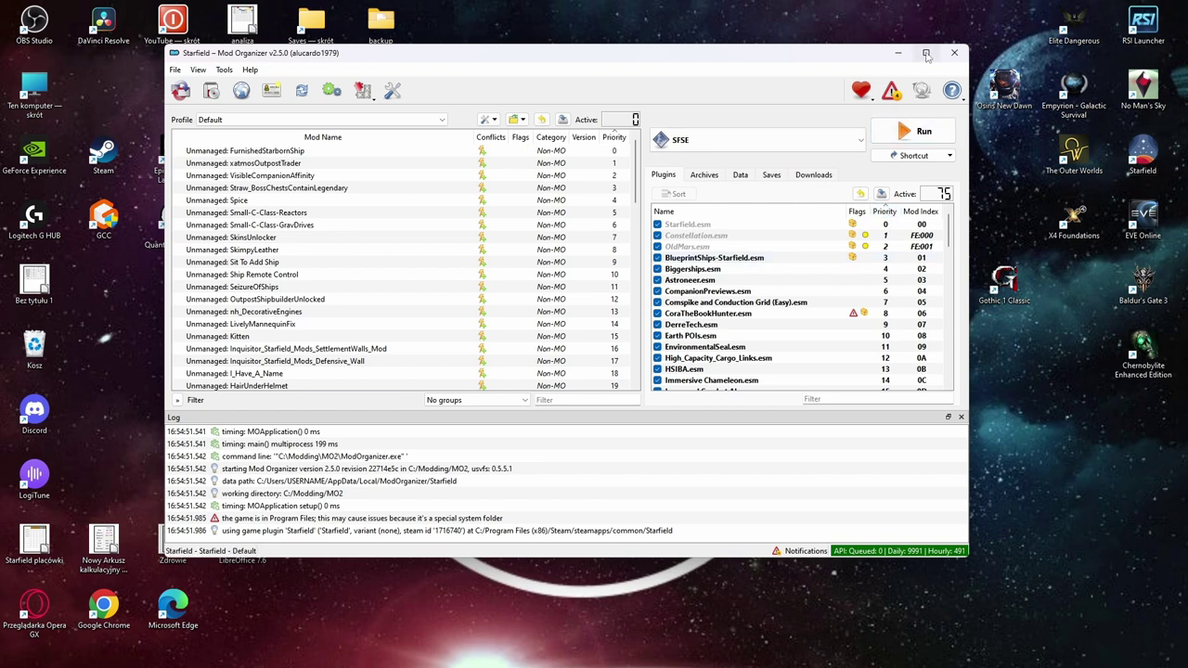
mouse_move(927, 56)
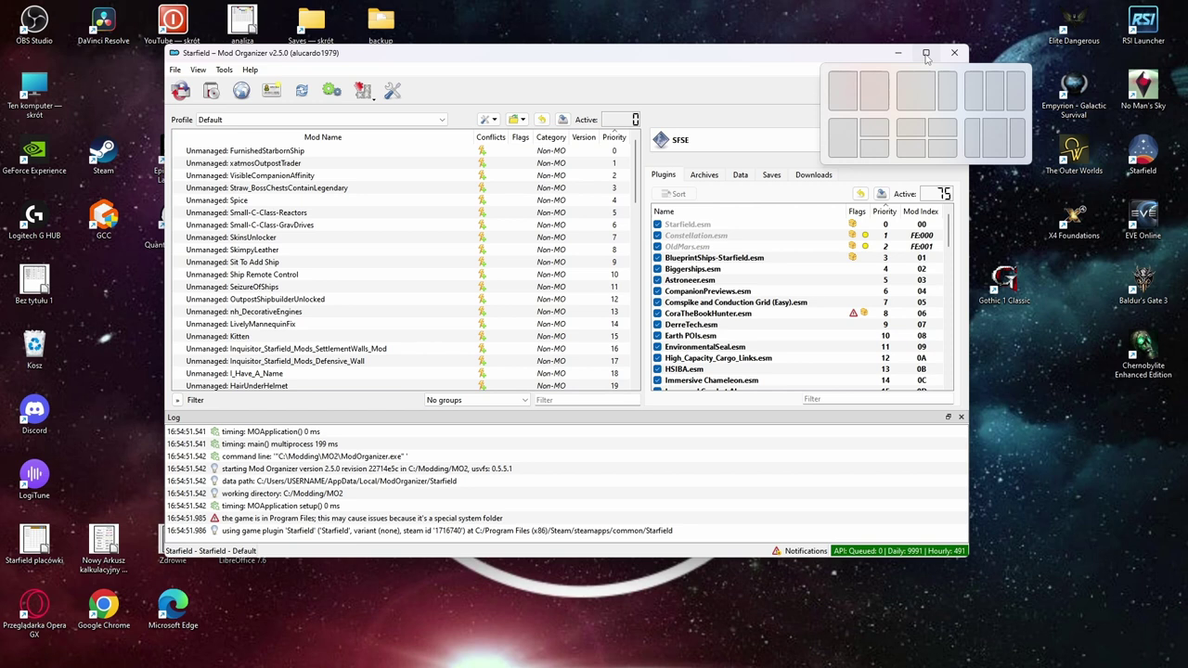
click(926, 53)
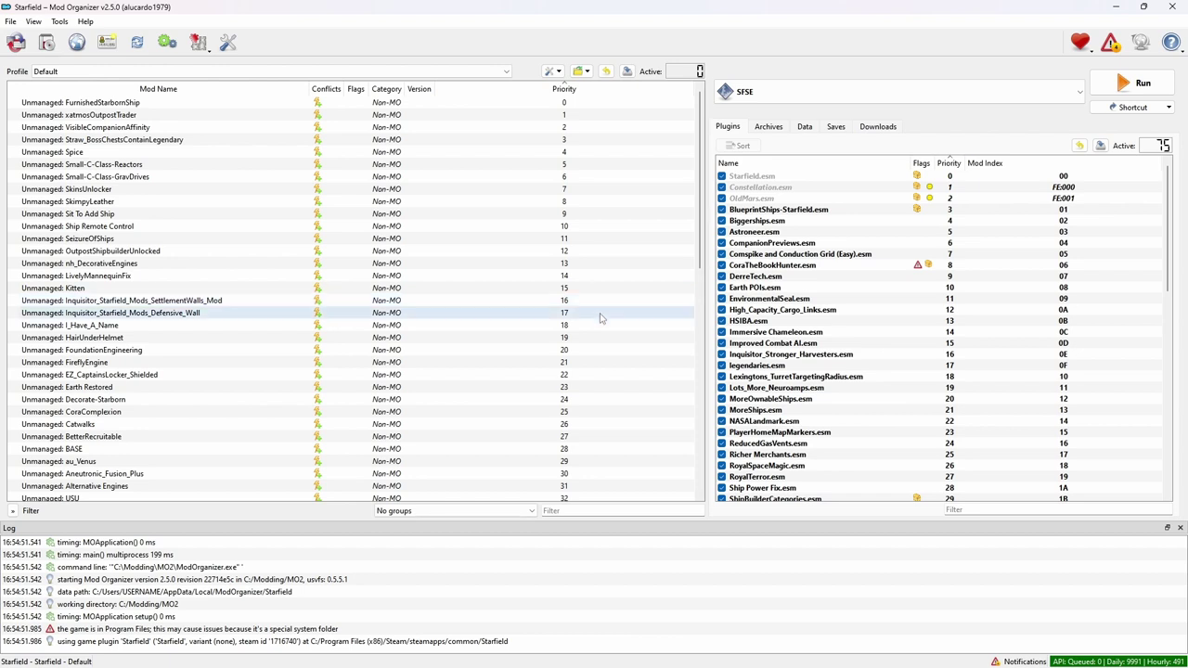
- Run Starfield through SFSE from Mod Organizer and continue from the most recent save
click(1130, 83)
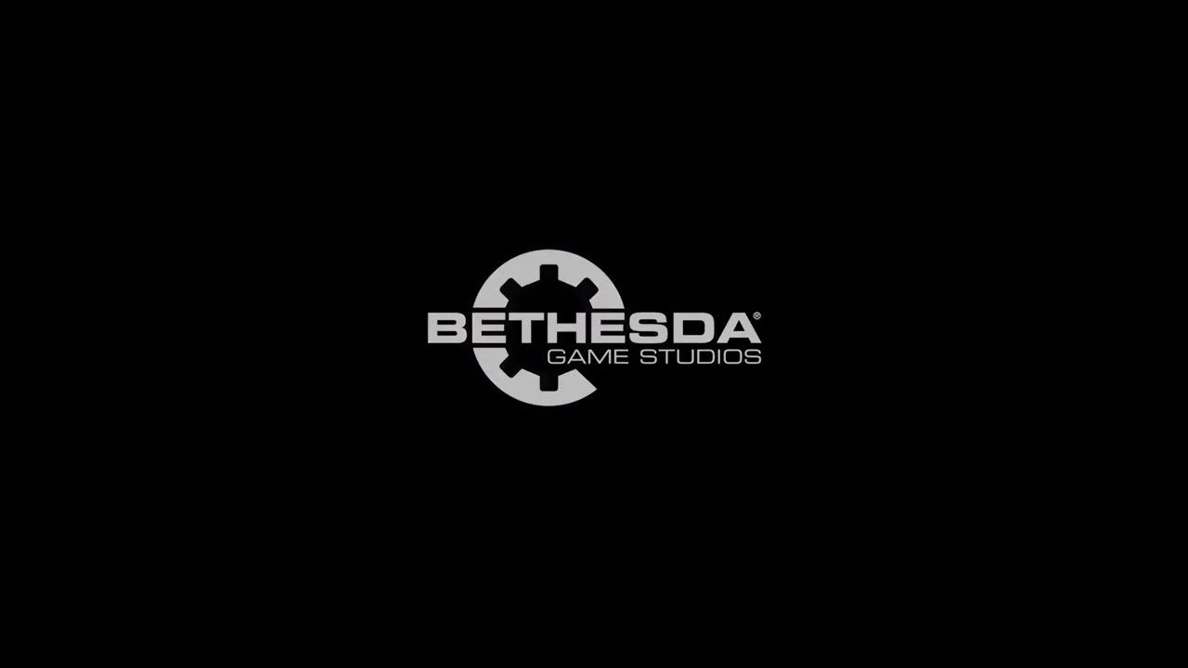
key(e)
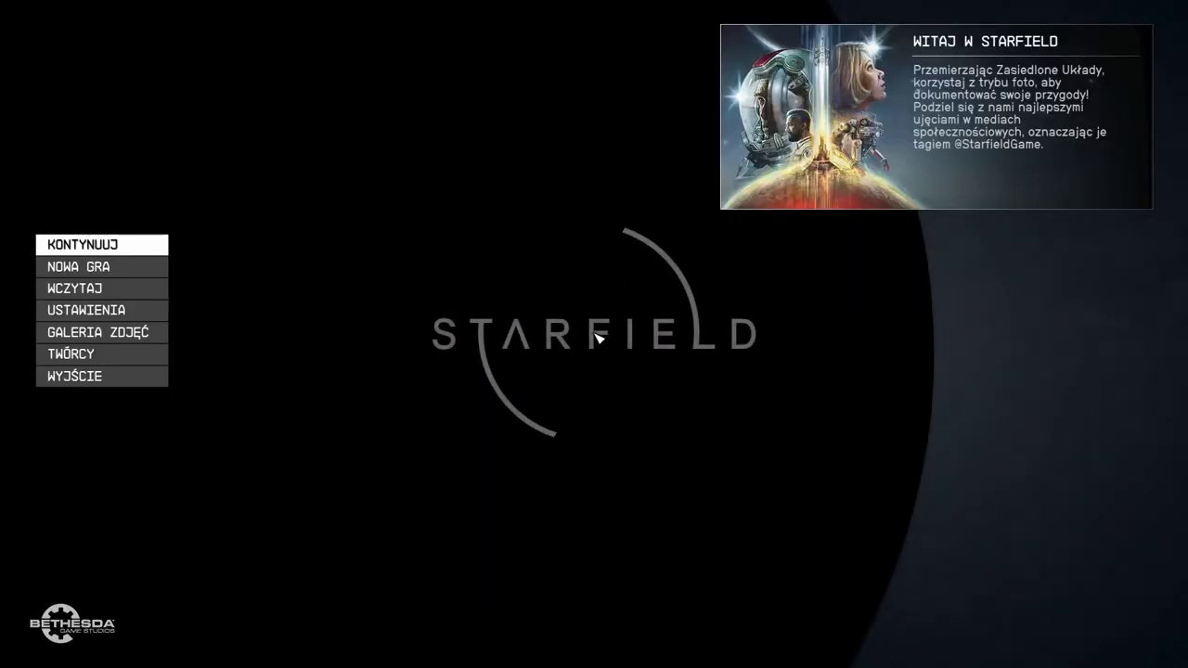
key(e)
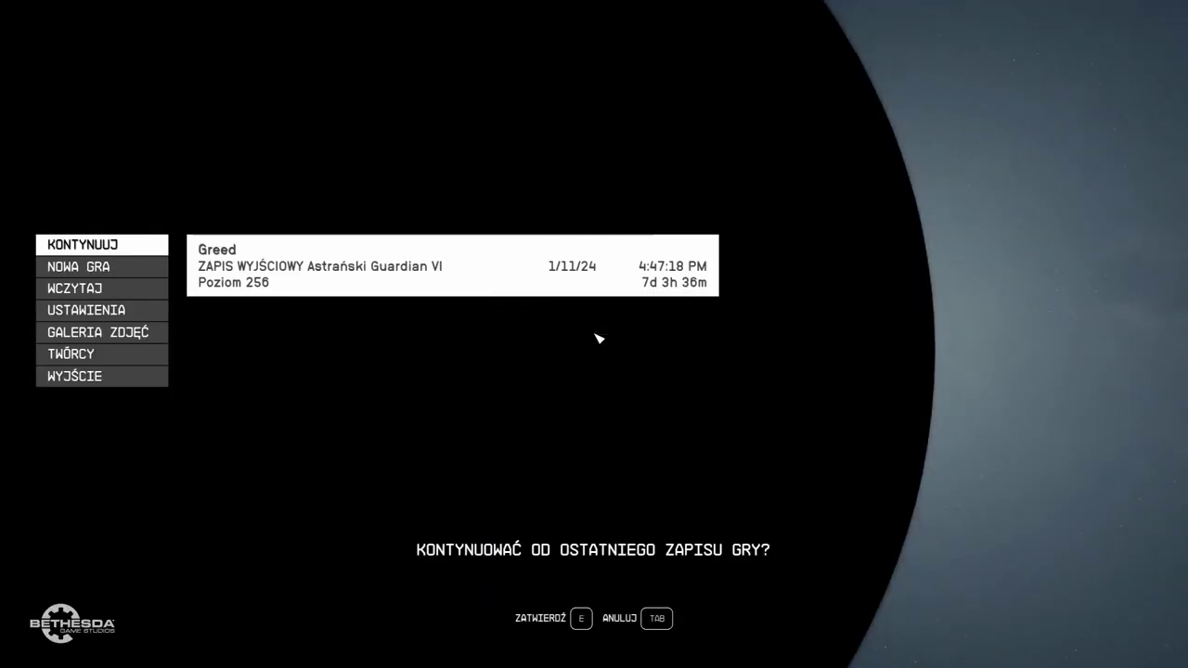
key(e)
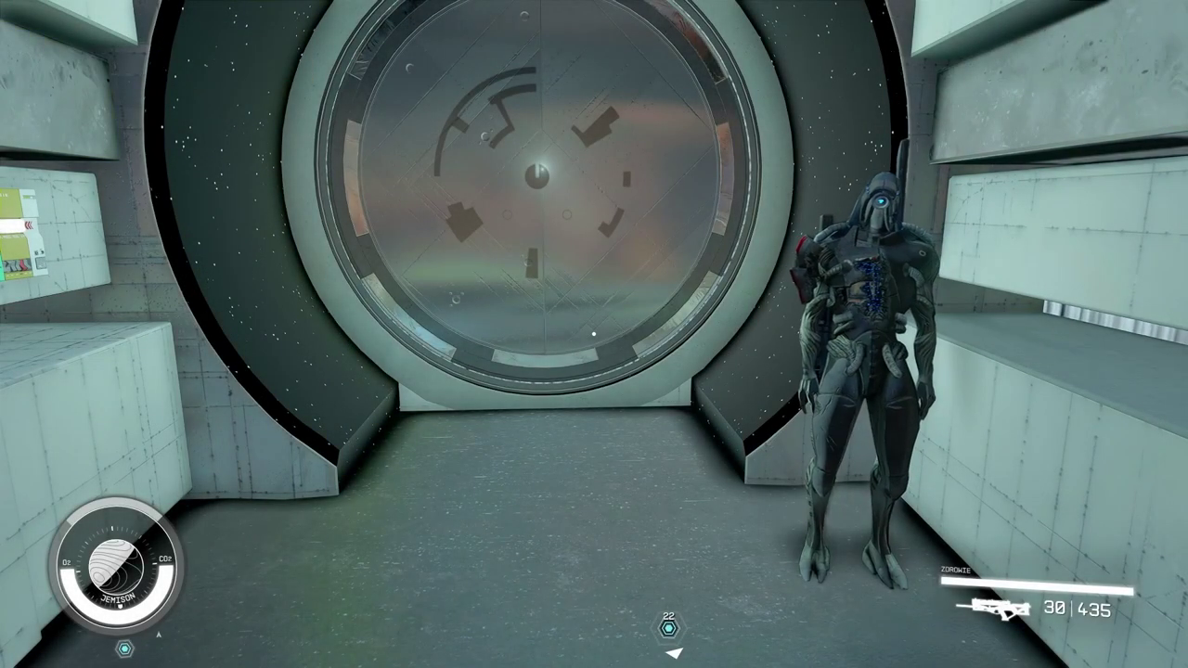
key(w)
key(w)
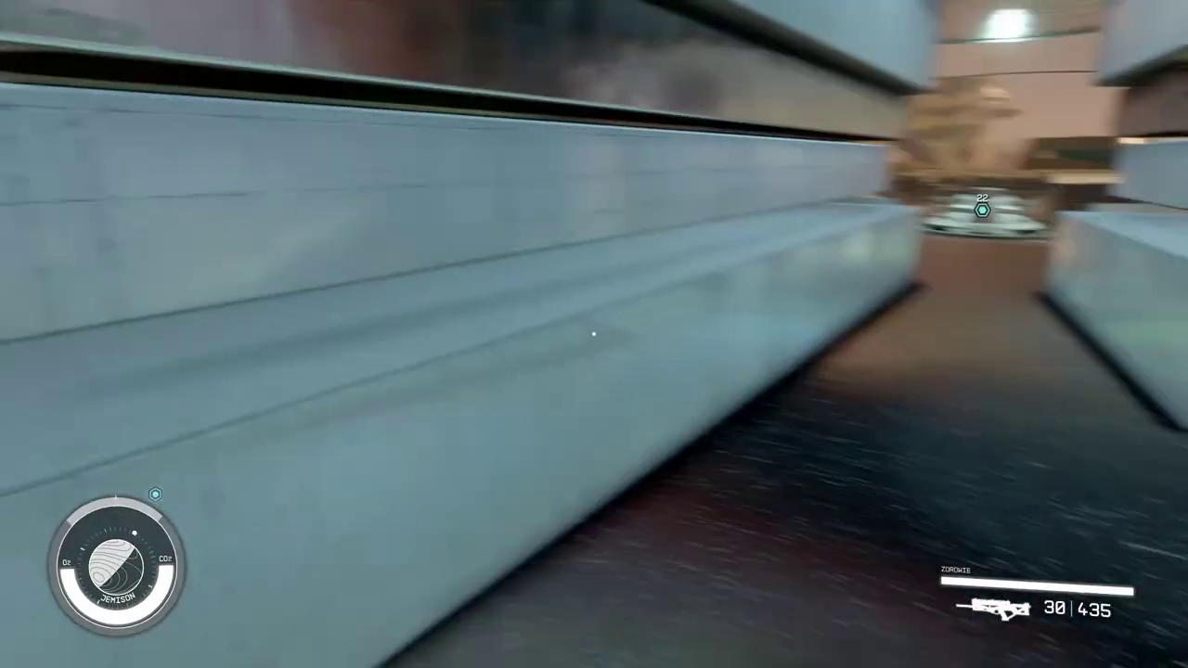
key(w)
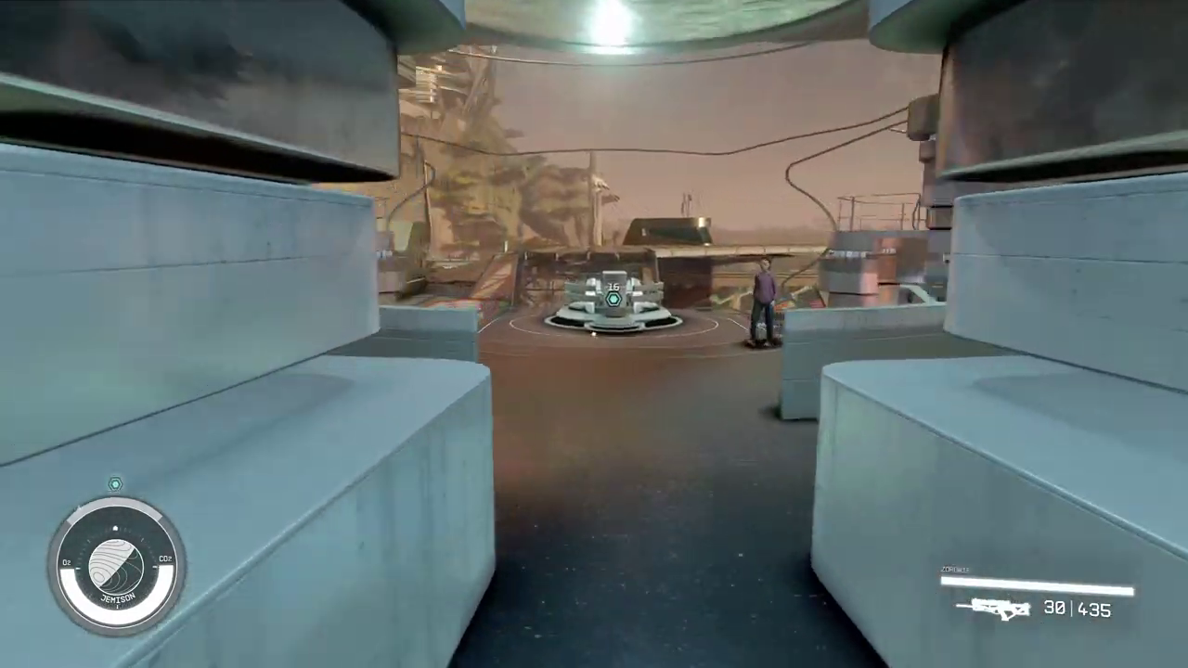
key(w)
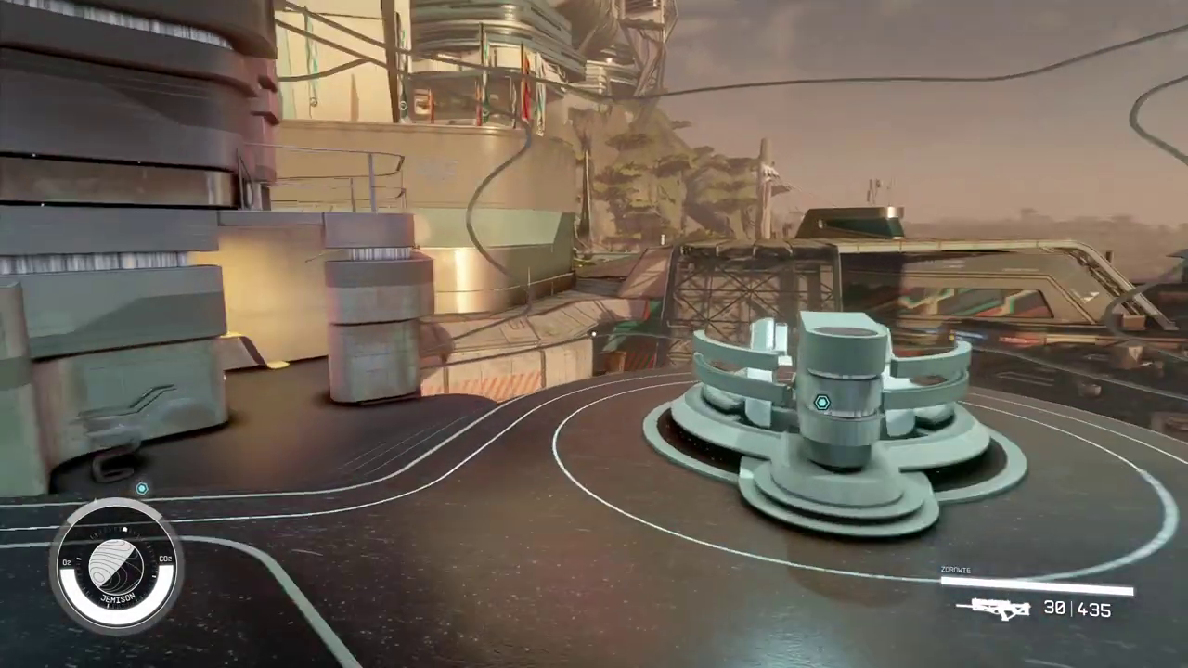
key(w)
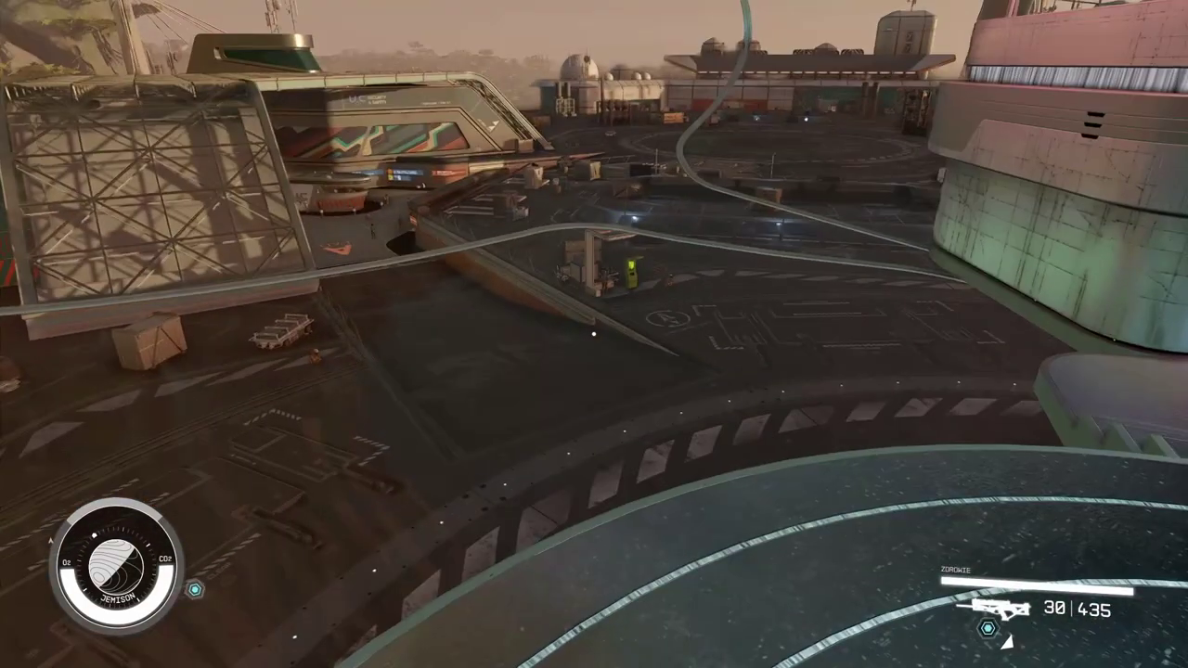